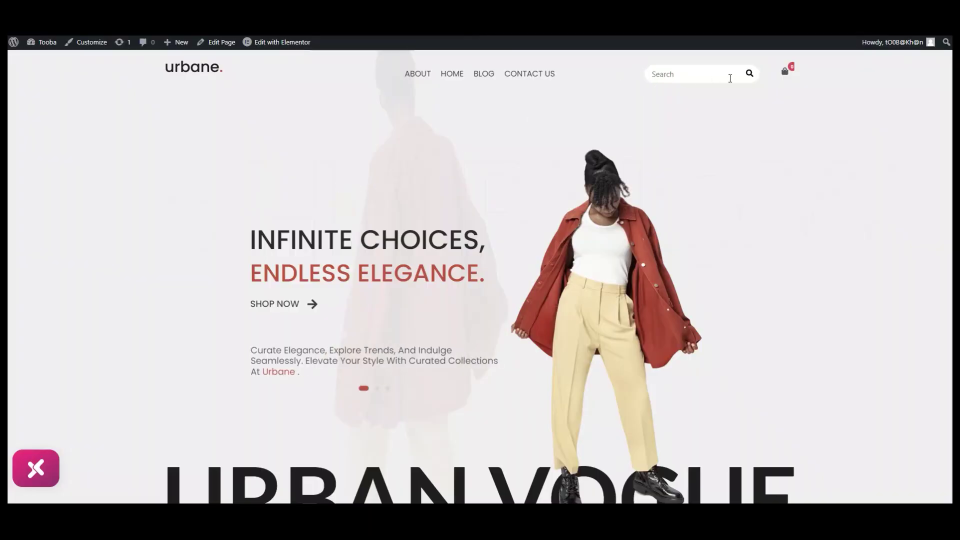
# Step: Search the header field for 'red jacket' and open the out-of-stock Red Jacket product page
pyautogui.click(691, 76)
pyautogui.write('red jacket')
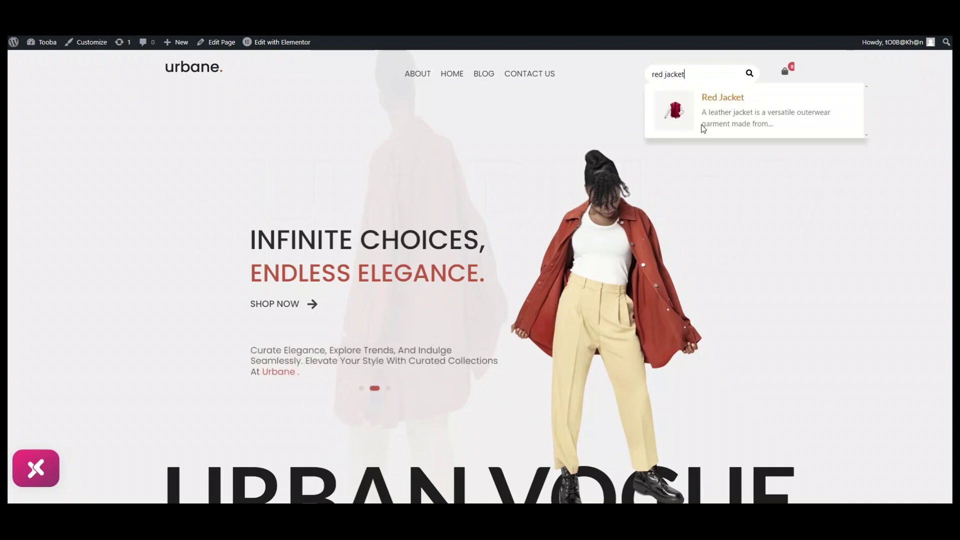
pyautogui.click(728, 99)
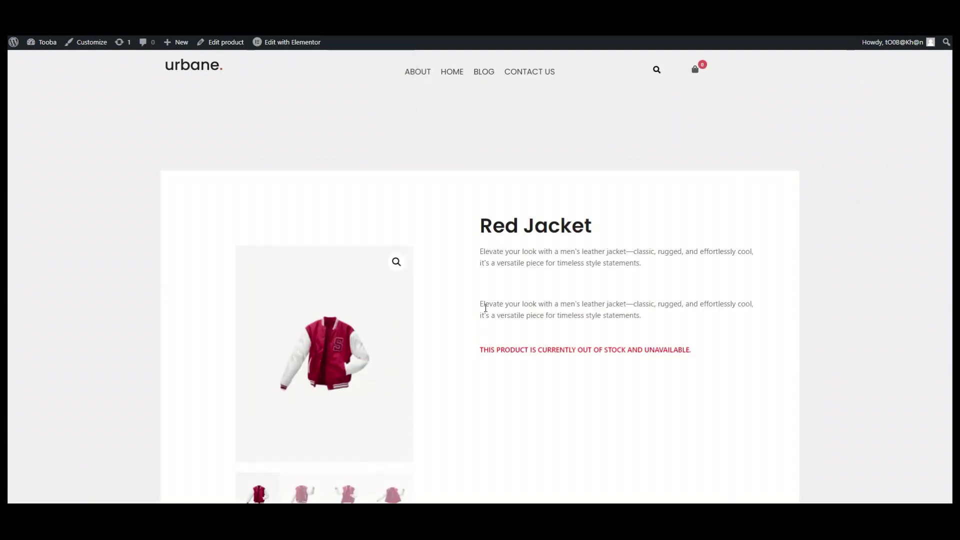
pyautogui.scroll(-2, 484, 320)
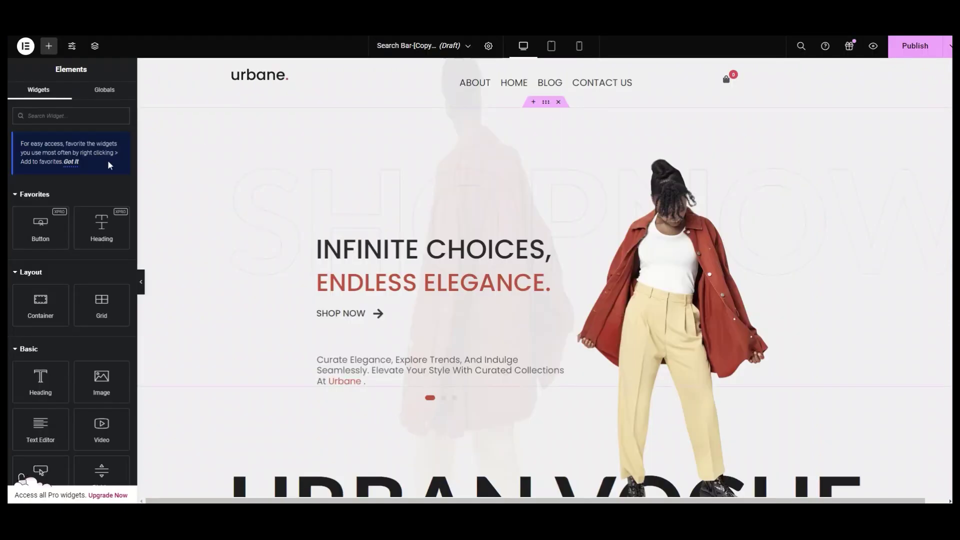
# Step: Find the Search widget by filtering for 'sear' and drop it into the header beside the cart icon
pyautogui.click(75, 116)
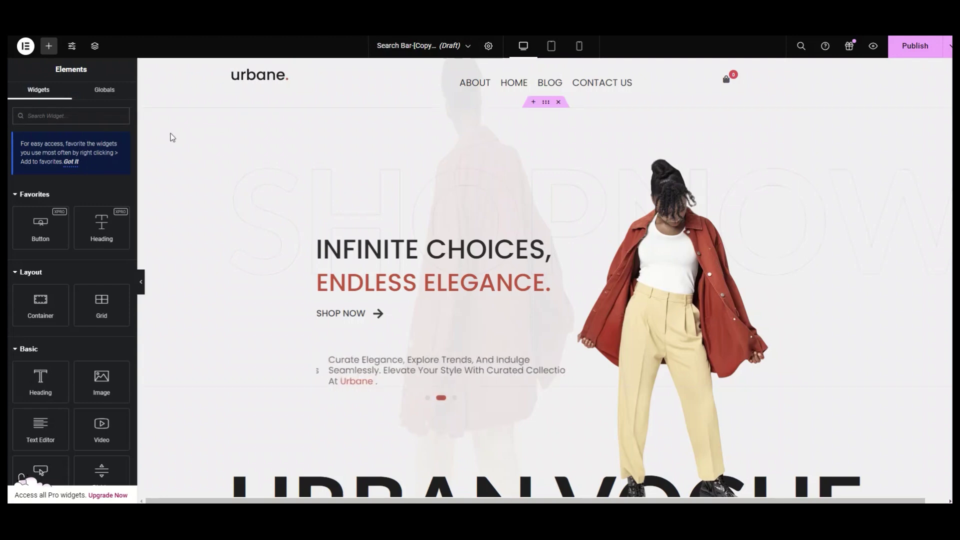
pyautogui.write('search')
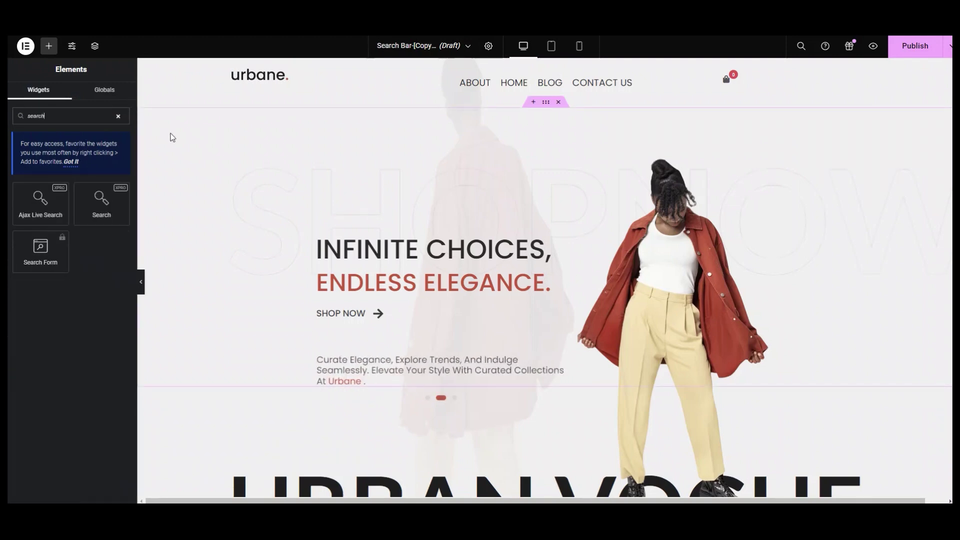
pyautogui.moveTo(114, 214); pyautogui.dragTo(713, 92)
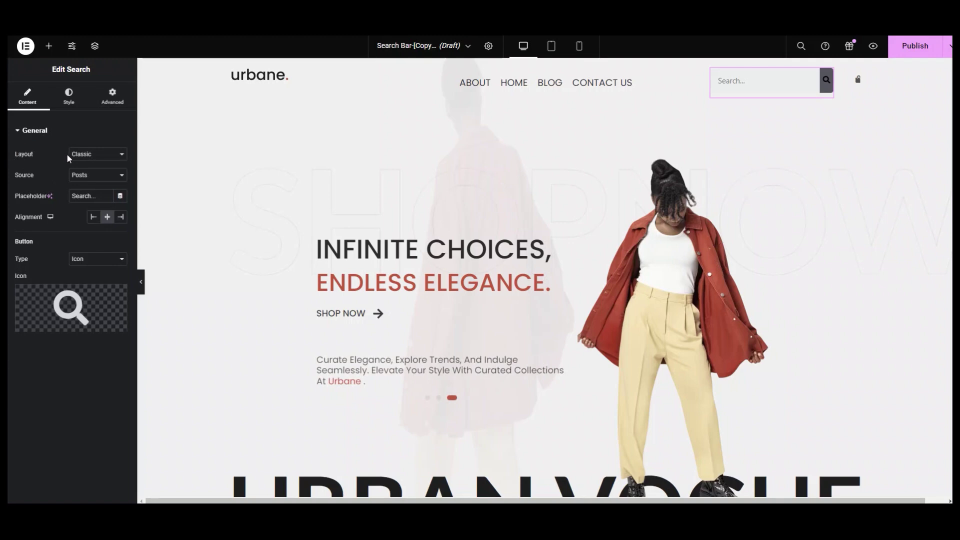
pyautogui.click(115, 155)
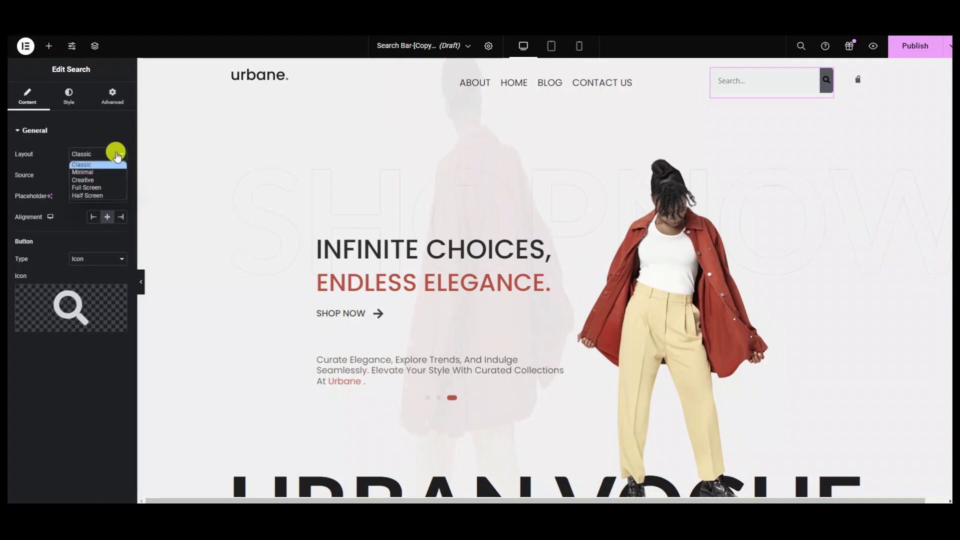
pyautogui.click(112, 164)
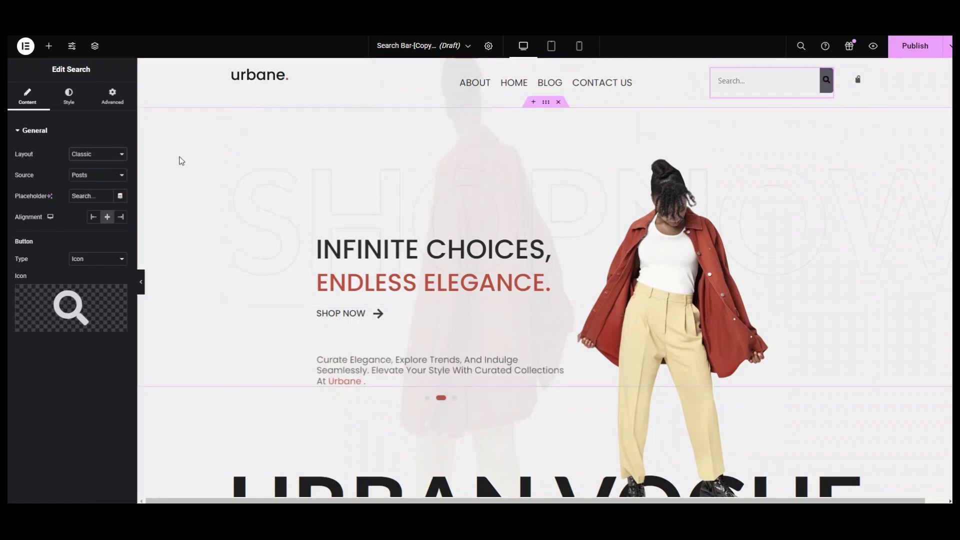
pyautogui.click(116, 155)
pyautogui.click(90, 172)
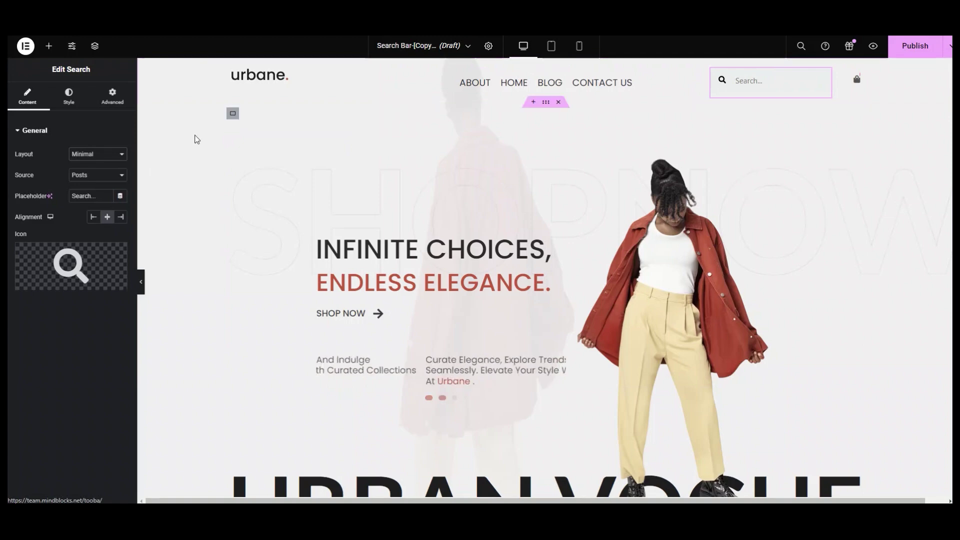
pyautogui.click(121, 155)
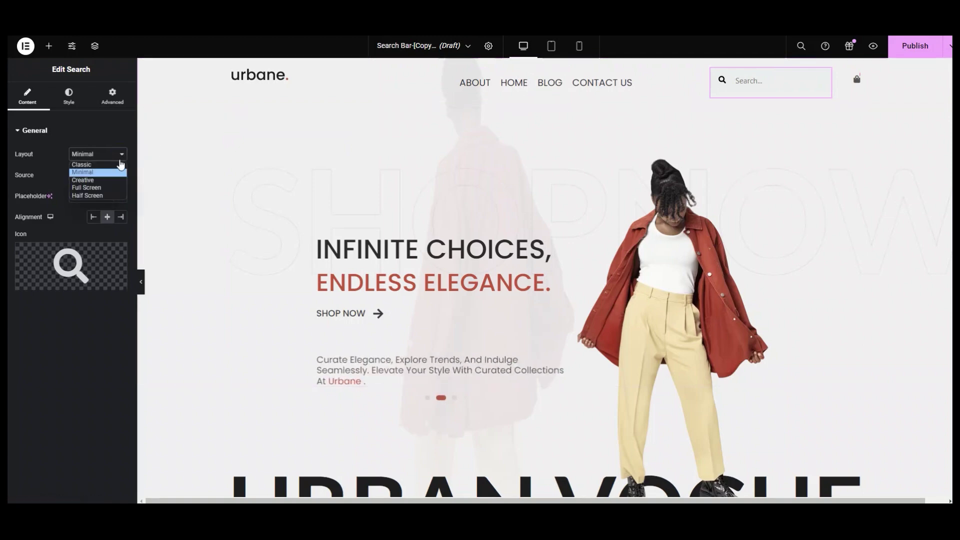
pyautogui.click(116, 180)
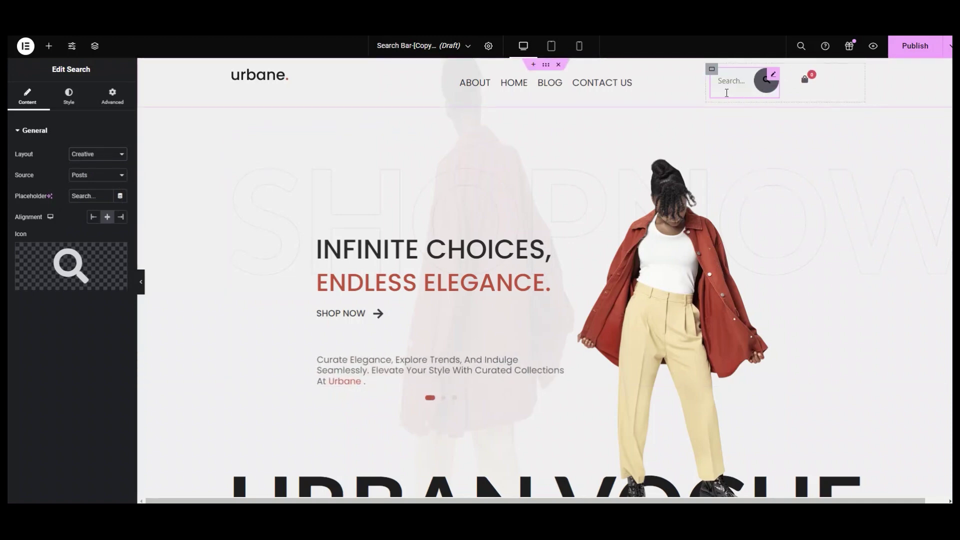
pyautogui.click(108, 155)
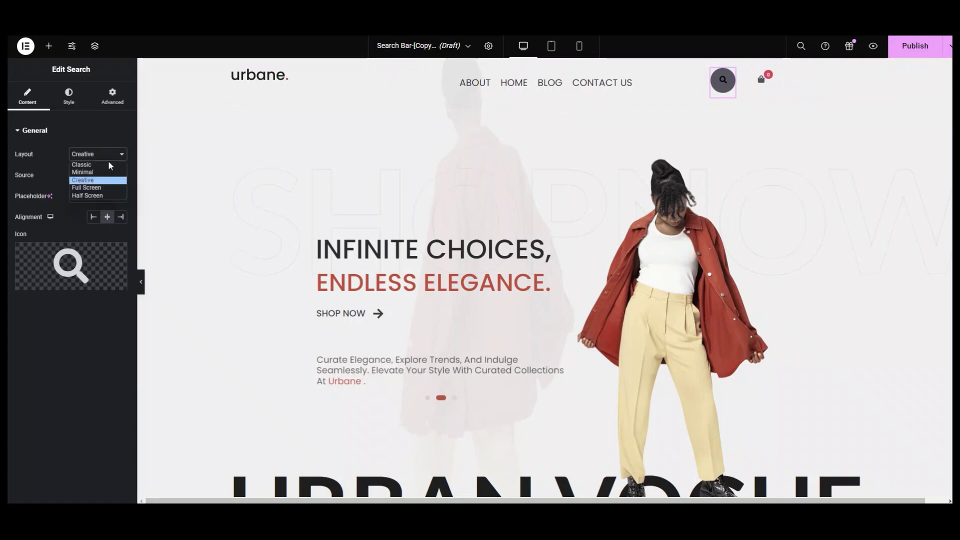
pyautogui.click(108, 188)
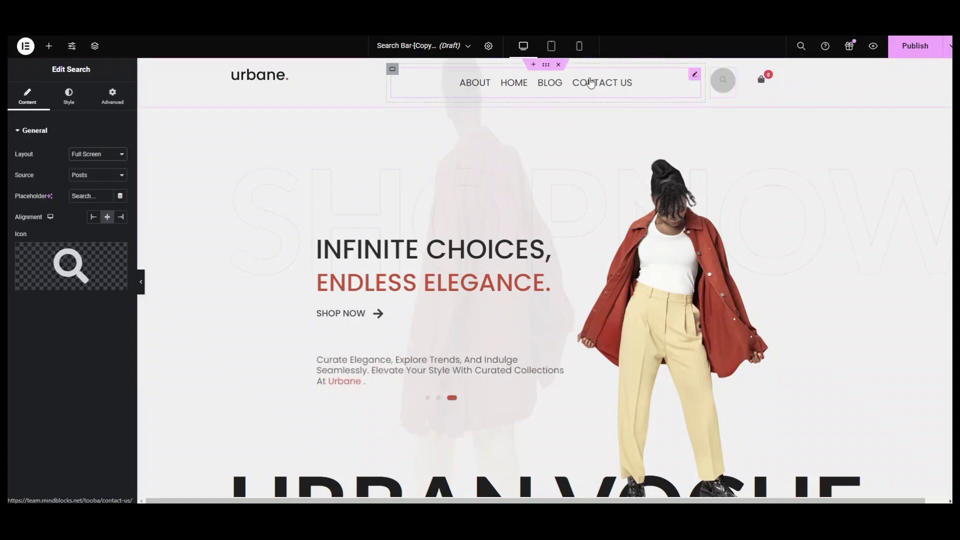
pyautogui.click(724, 91)
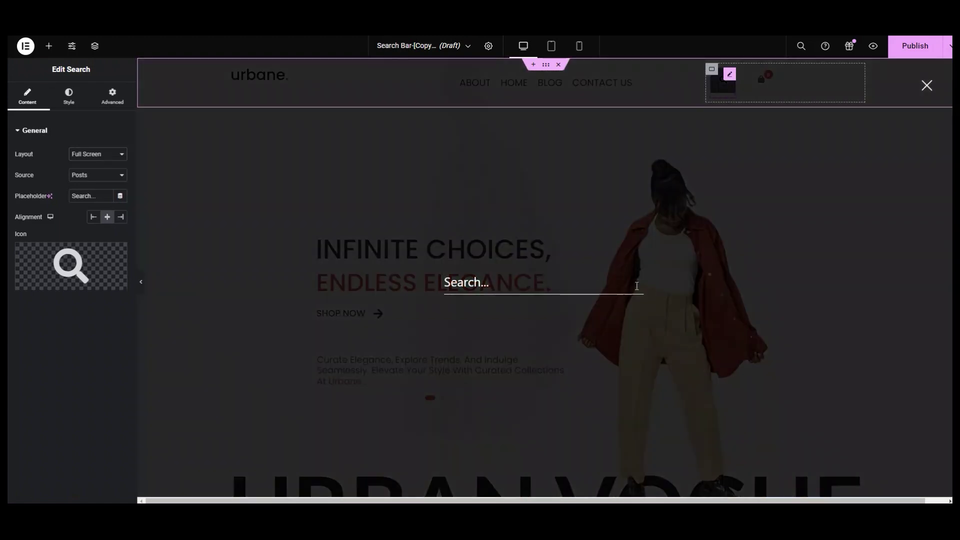
pyautogui.click(926, 85)
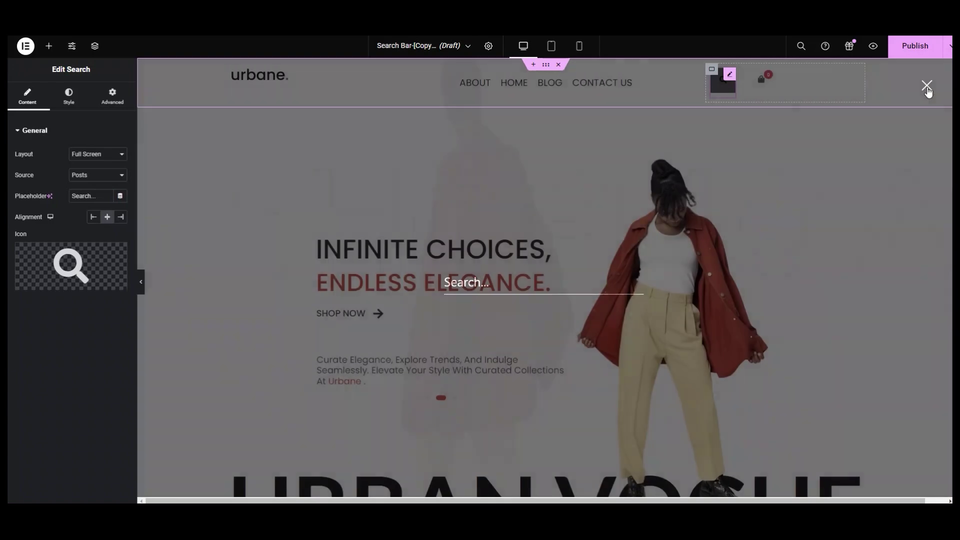
pyautogui.click(110, 154)
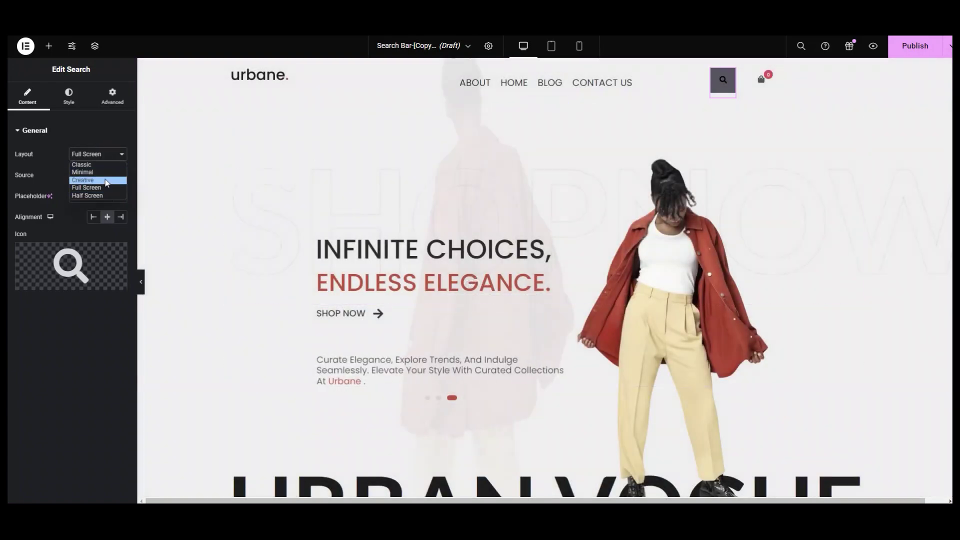
pyautogui.click(95, 196)
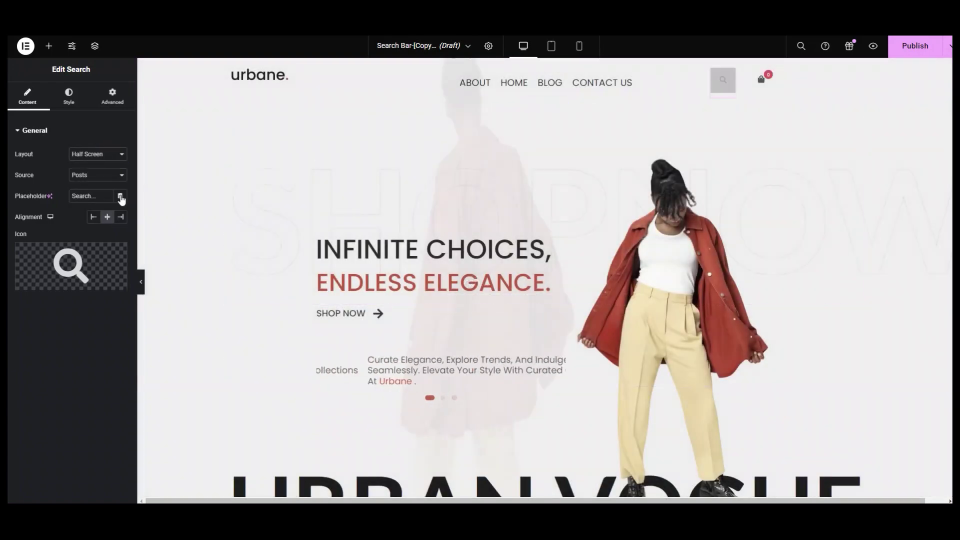
pyautogui.click(723, 93)
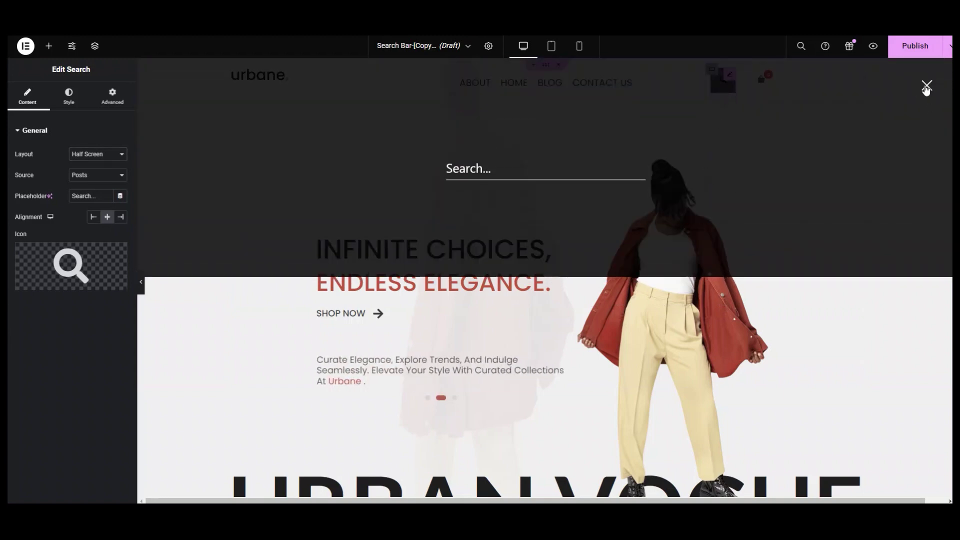
pyautogui.click(926, 85)
pyautogui.click(108, 154)
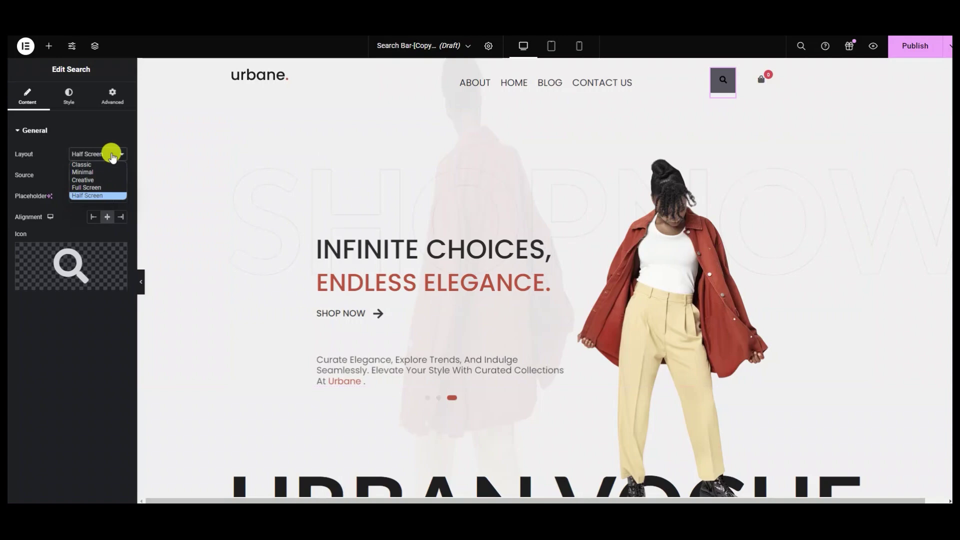
pyautogui.click(109, 167)
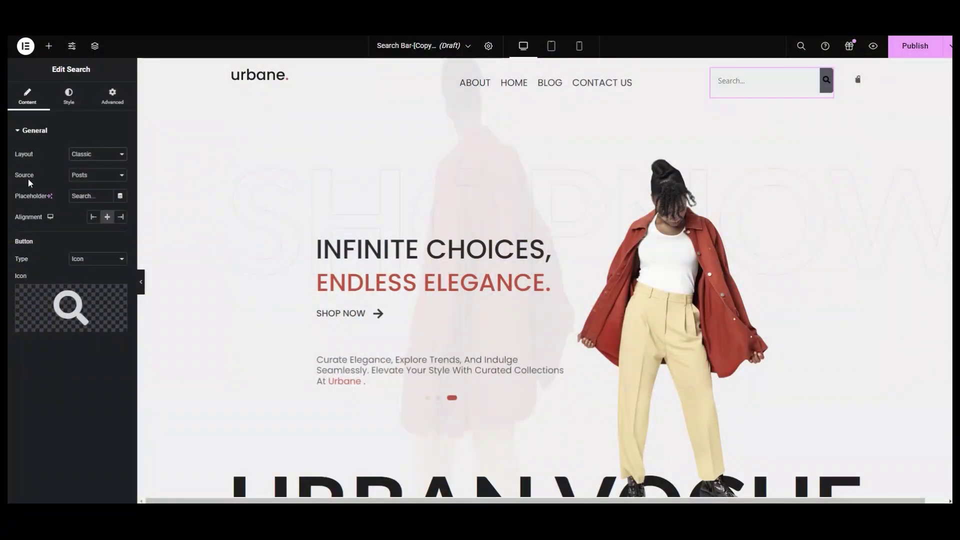
# Step: Cycle the search Source through Posts, Pages, Media, Landing Pages and My Templates
pyautogui.click(111, 179)
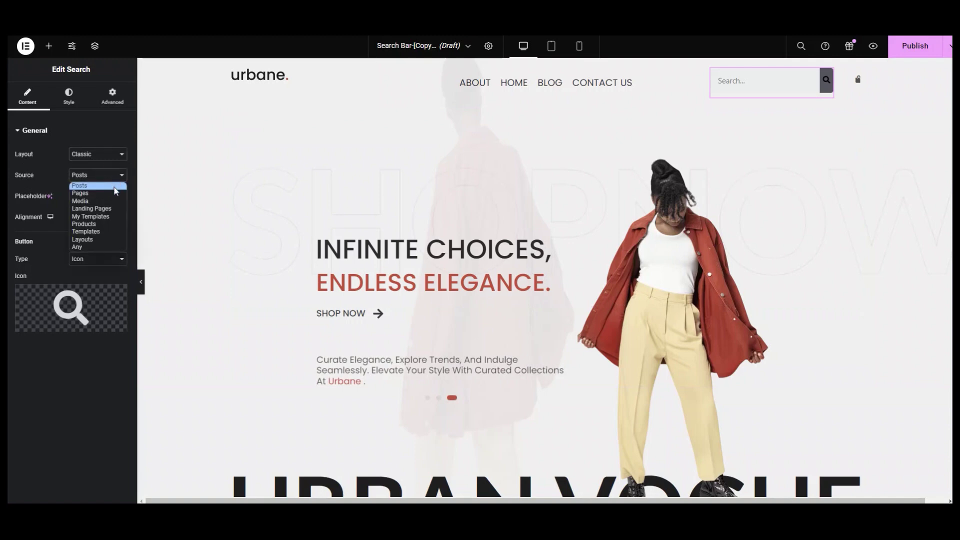
pyautogui.click(115, 187)
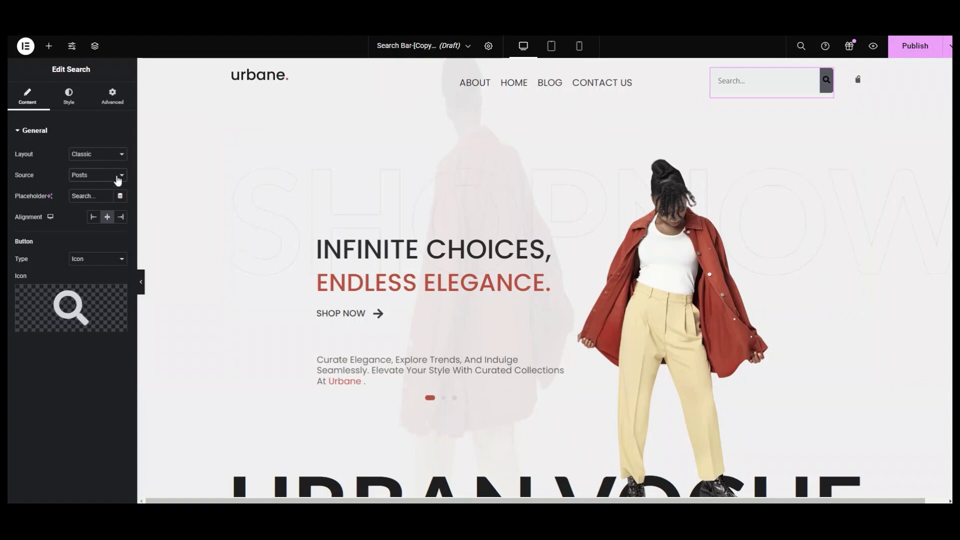
pyautogui.click(120, 176)
pyautogui.click(111, 193)
pyautogui.click(121, 177)
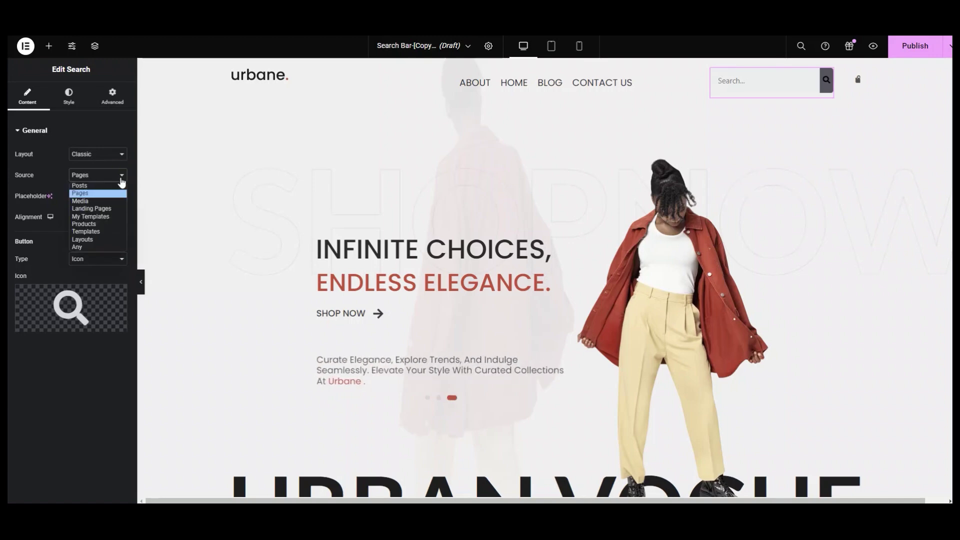
pyautogui.click(118, 201)
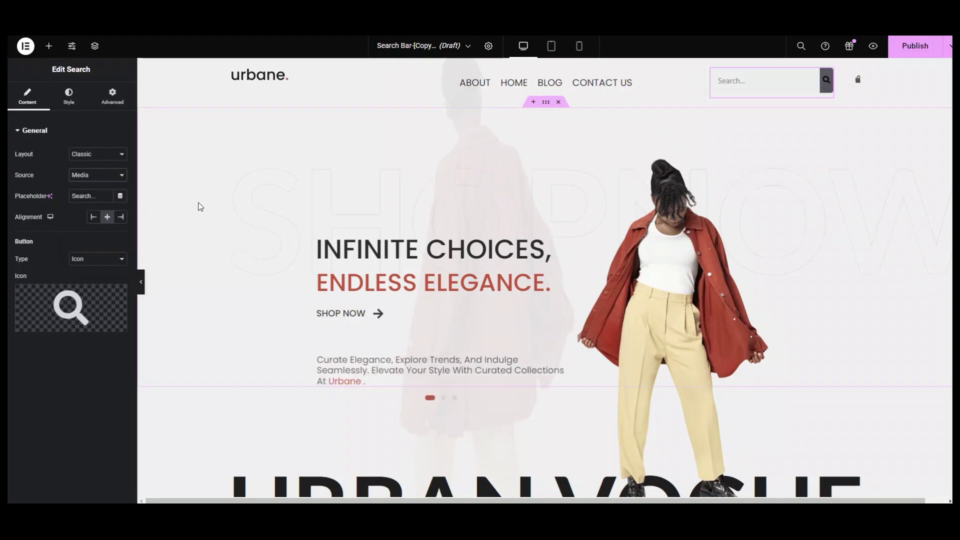
pyautogui.click(120, 179)
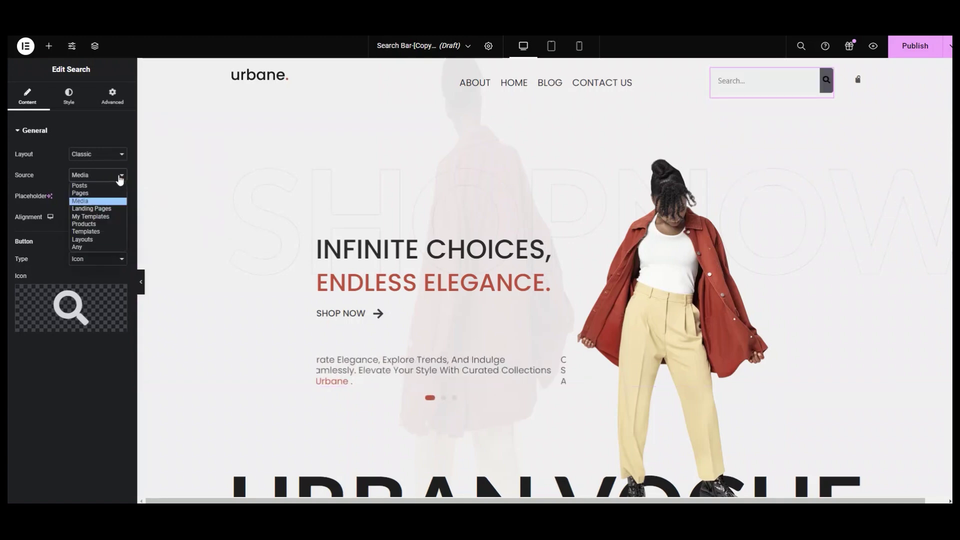
pyautogui.click(116, 209)
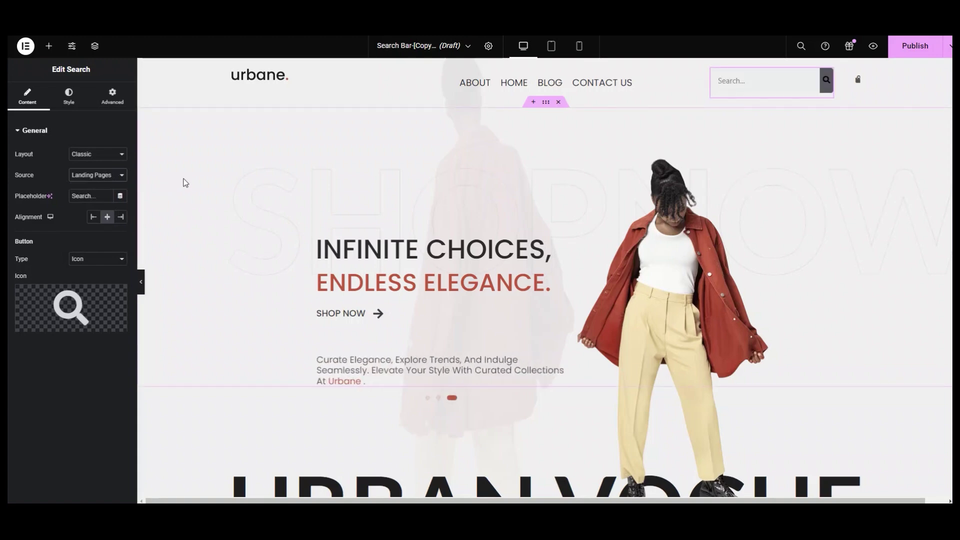
pyautogui.click(107, 175)
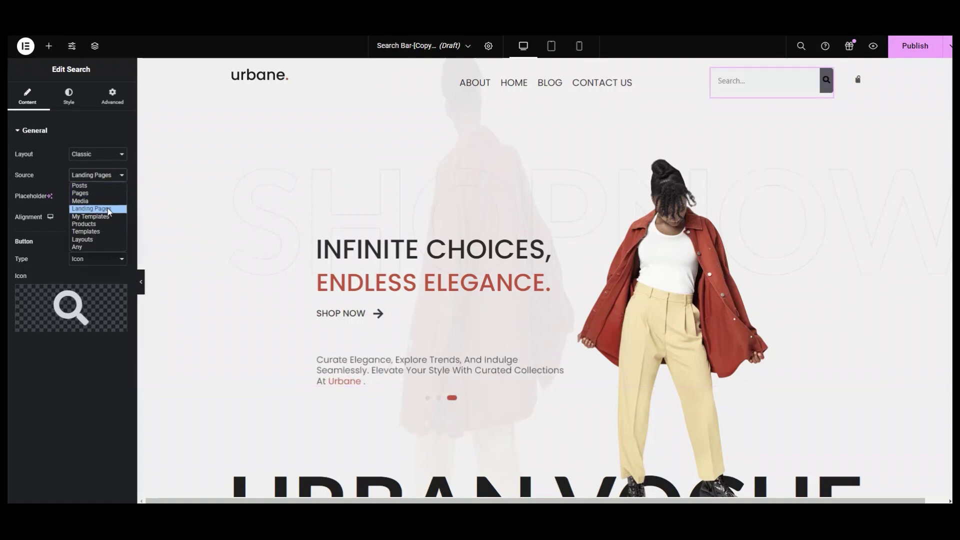
pyautogui.click(108, 216)
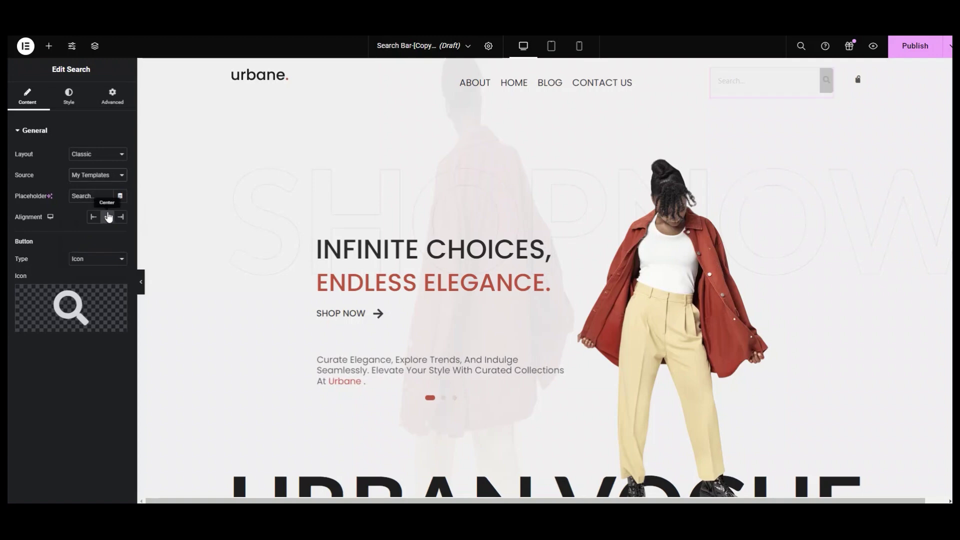
pyautogui.click(115, 176)
# Step: Try Templates, Layouts and Any as the search source, then settle on Products
pyautogui.press('Down')
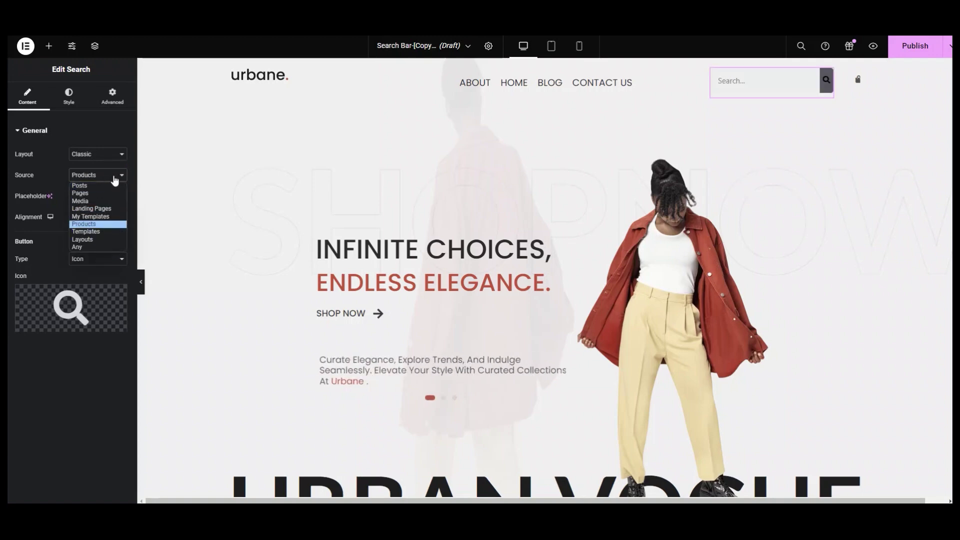
pyautogui.click(110, 233)
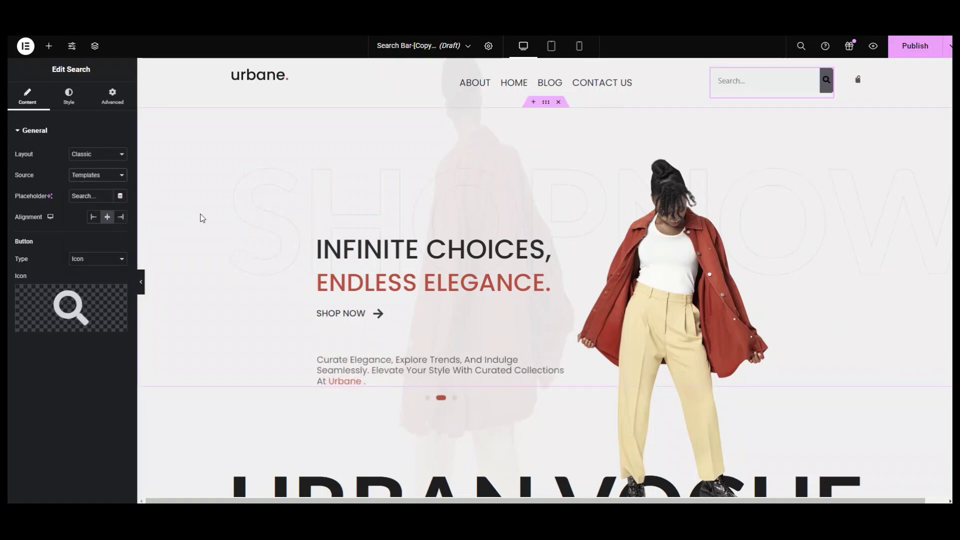
pyautogui.click(116, 176)
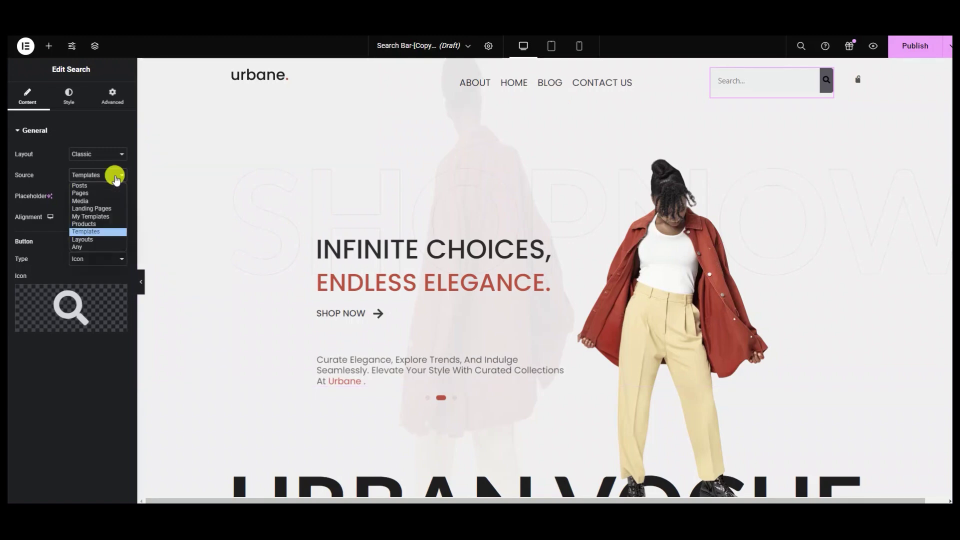
pyautogui.click(110, 236)
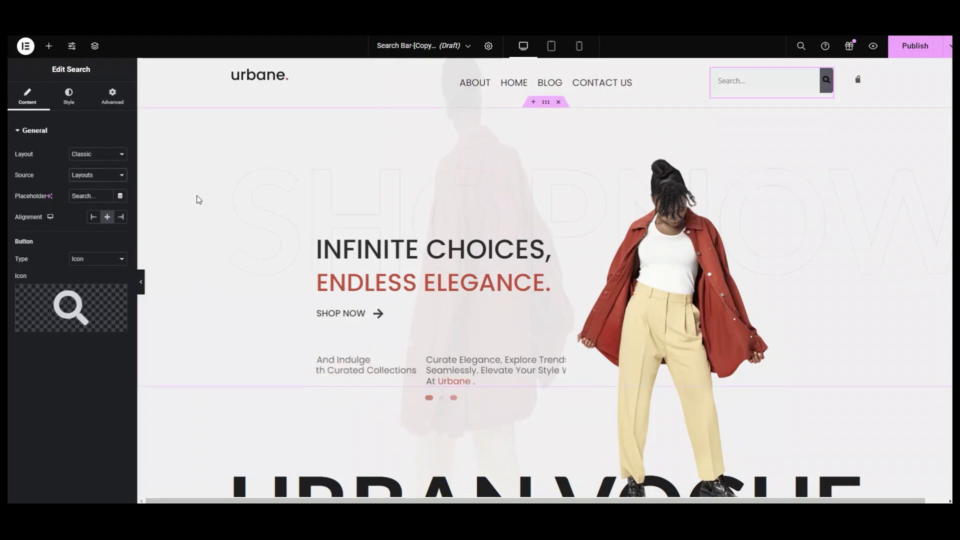
pyautogui.click(121, 178)
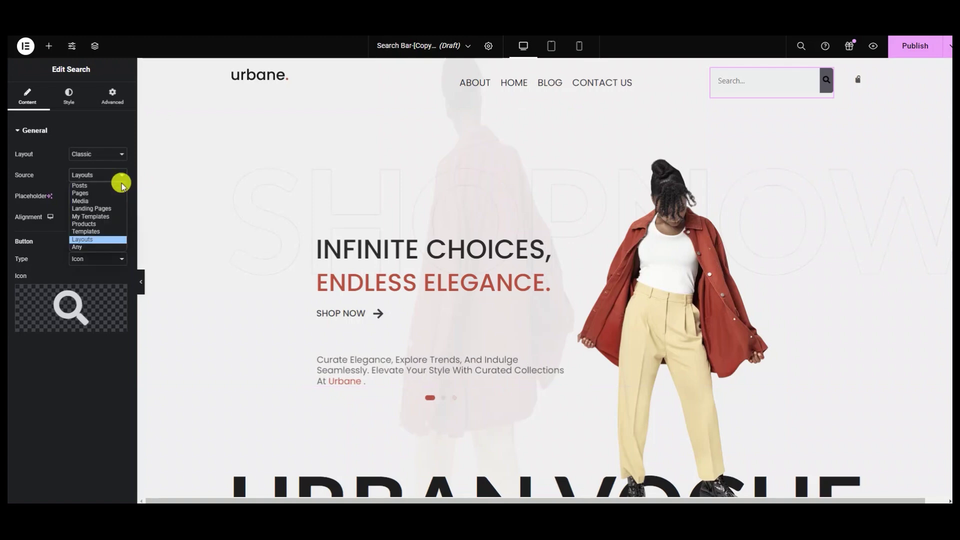
pyautogui.click(109, 247)
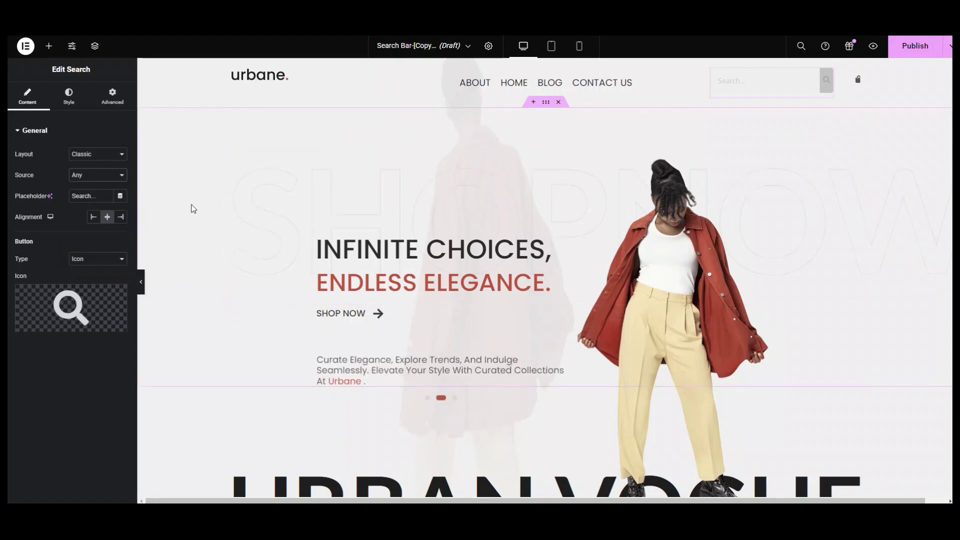
pyautogui.click(107, 175)
pyautogui.click(110, 175)
pyautogui.click(110, 175)
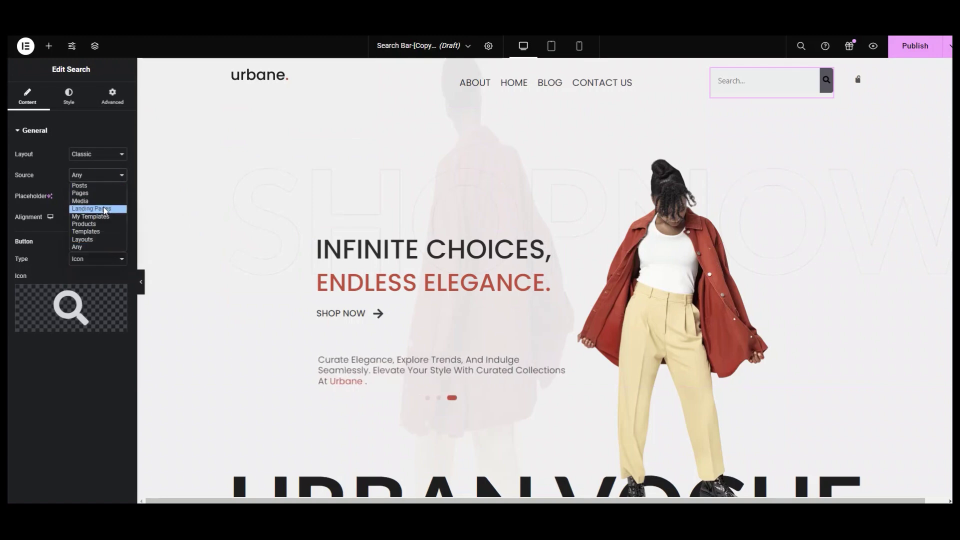
pyautogui.press('Escape')
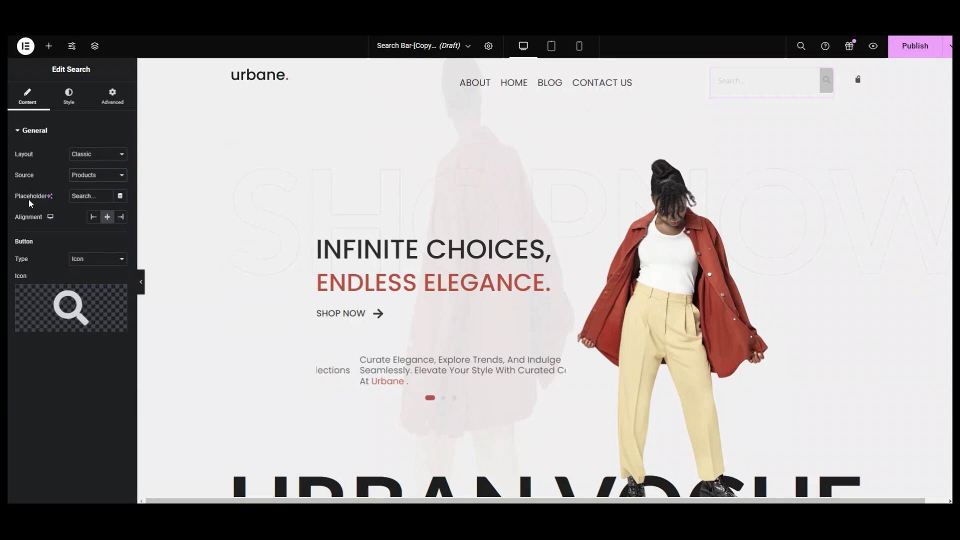
# Step: Remove the three dots so the placeholder reads 'Search' instead of 'Search...'
pyautogui.click(91, 195)
pyautogui.click(103, 195)
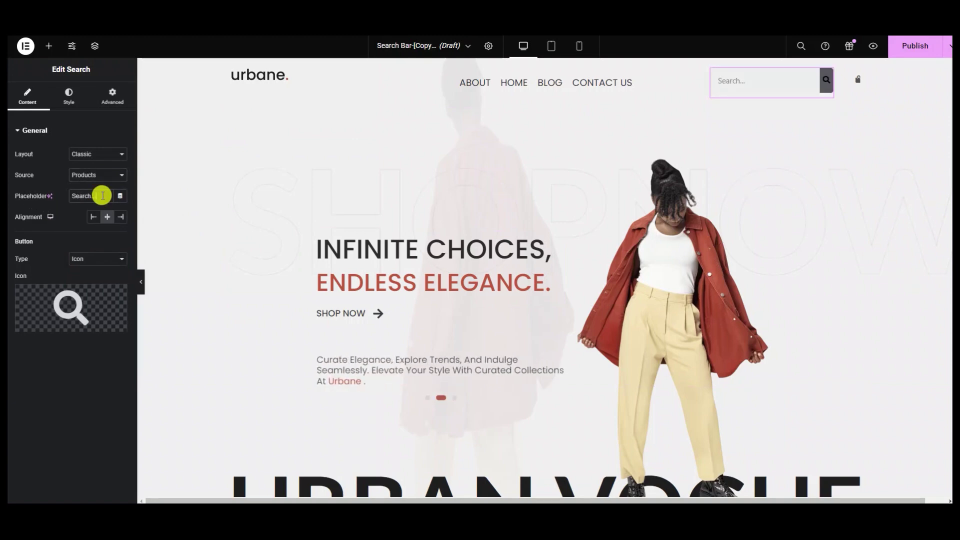
pyautogui.press('BackSpace')
pyautogui.press('BackSpace')
pyautogui.press('BackSpace')
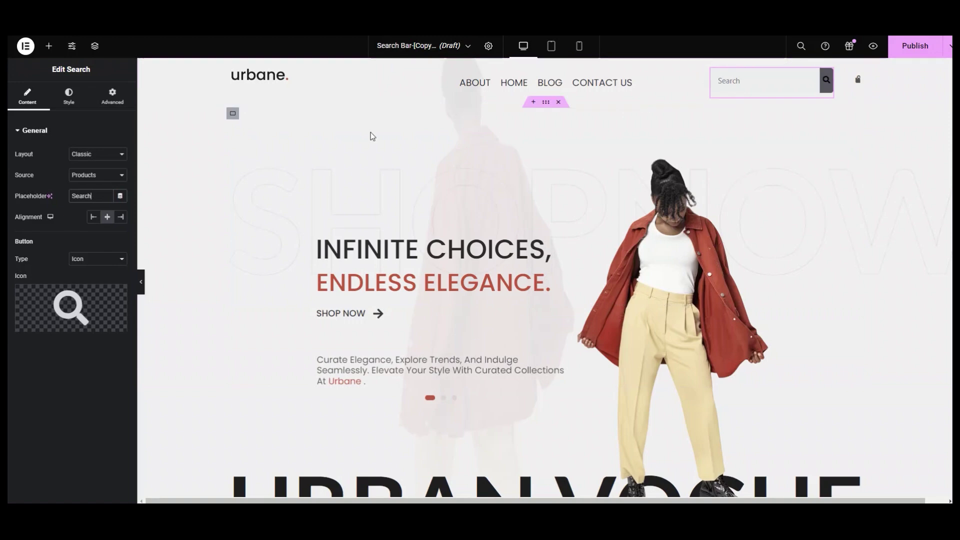
# Step: Try Left alignment for the search bar, then set it back to Center
pyautogui.click(92, 218)
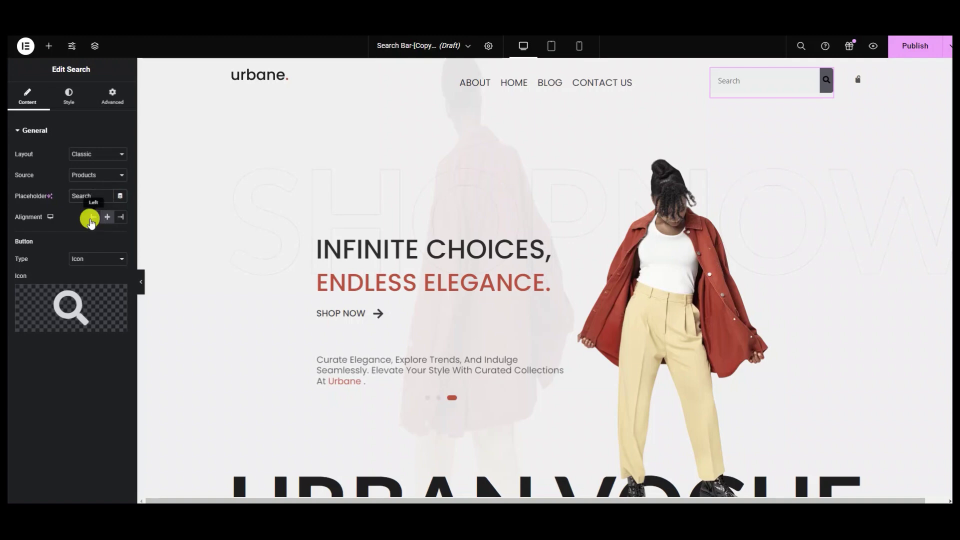
pyautogui.click(91, 219)
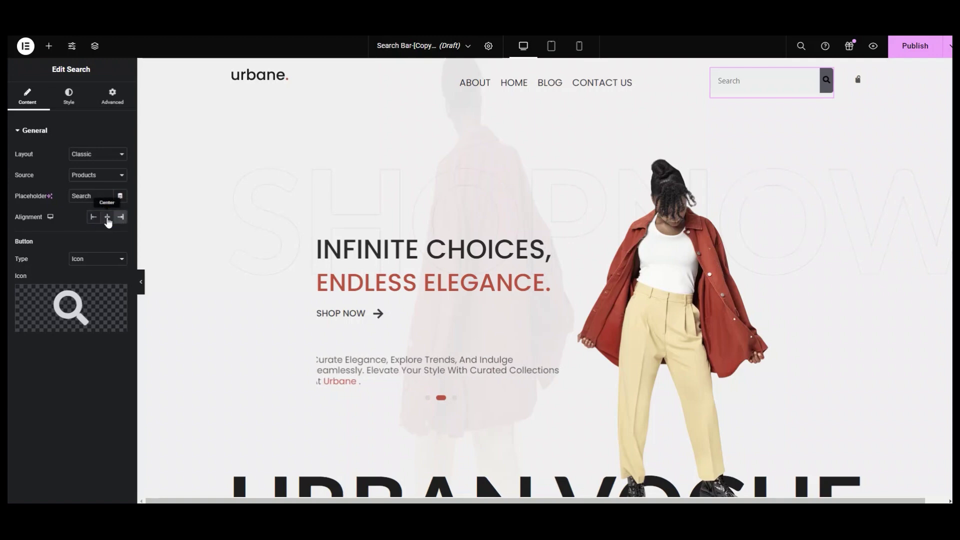
pyautogui.click(108, 218)
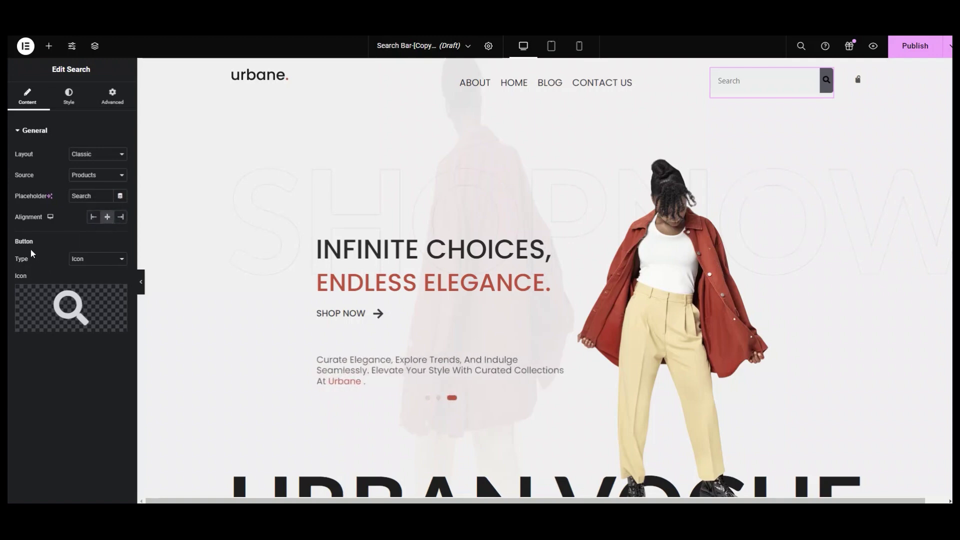
# Step: Switch the Button Type to Text and back to Icon, then bring up the Icon Library
pyautogui.click(91, 261)
pyautogui.click(85, 275)
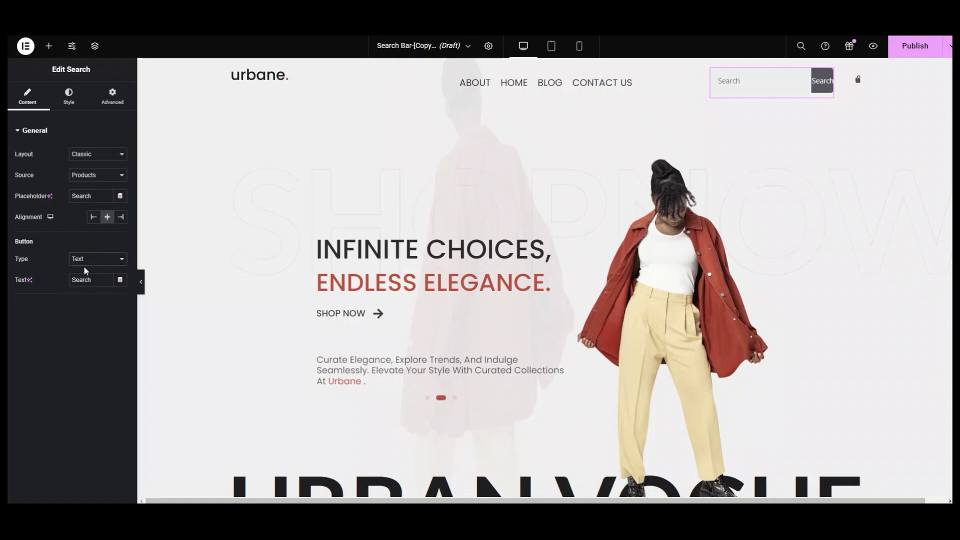
pyautogui.click(112, 260)
pyautogui.click(95, 276)
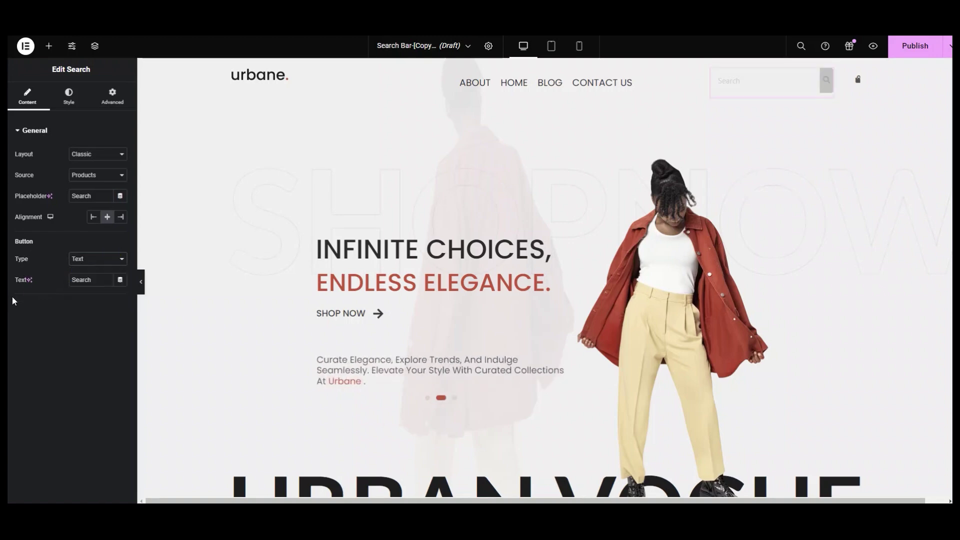
pyautogui.click(112, 259)
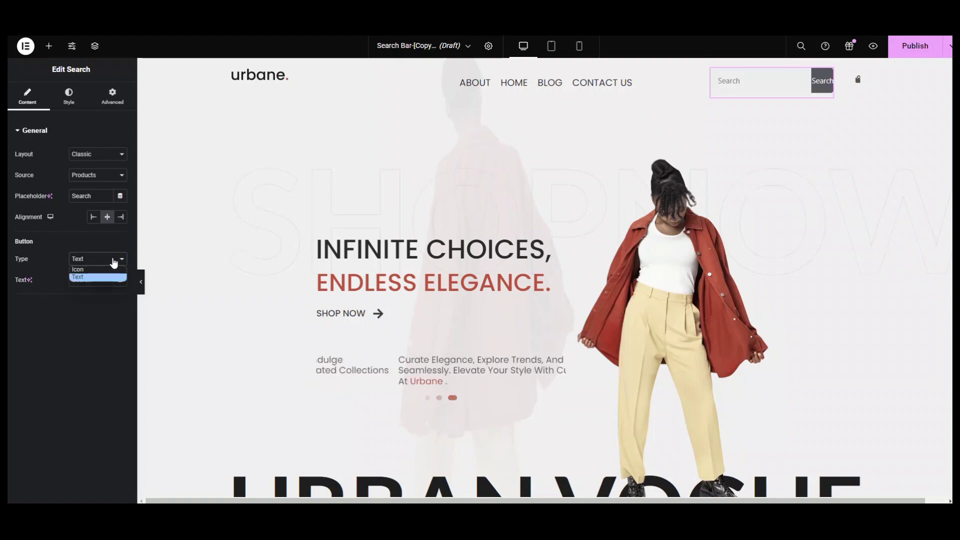
pyautogui.click(106, 277)
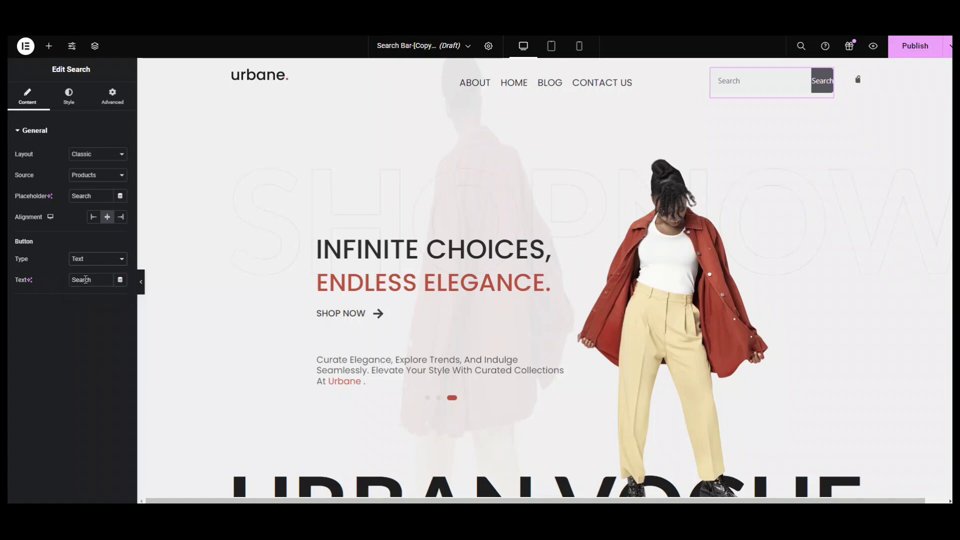
pyautogui.doubleClick(84, 280)
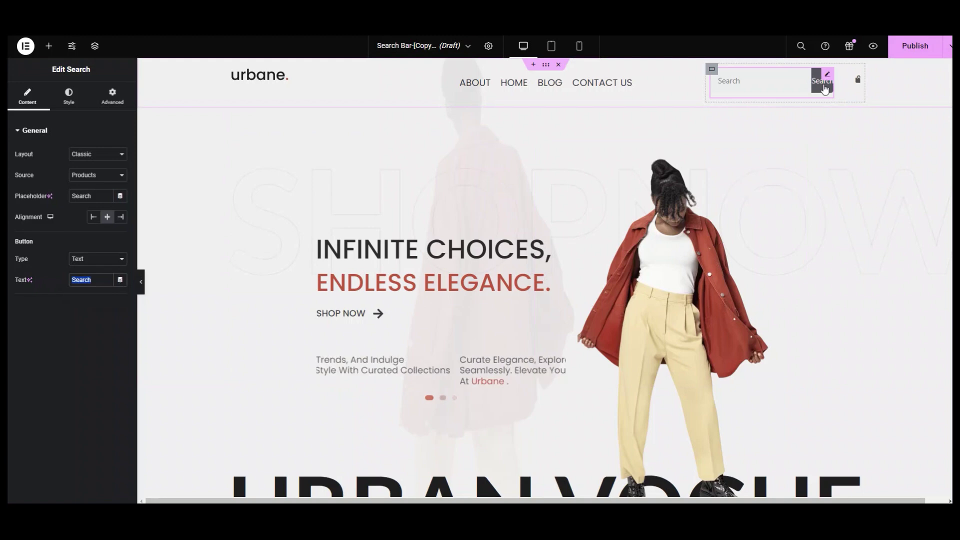
pyautogui.click(122, 258)
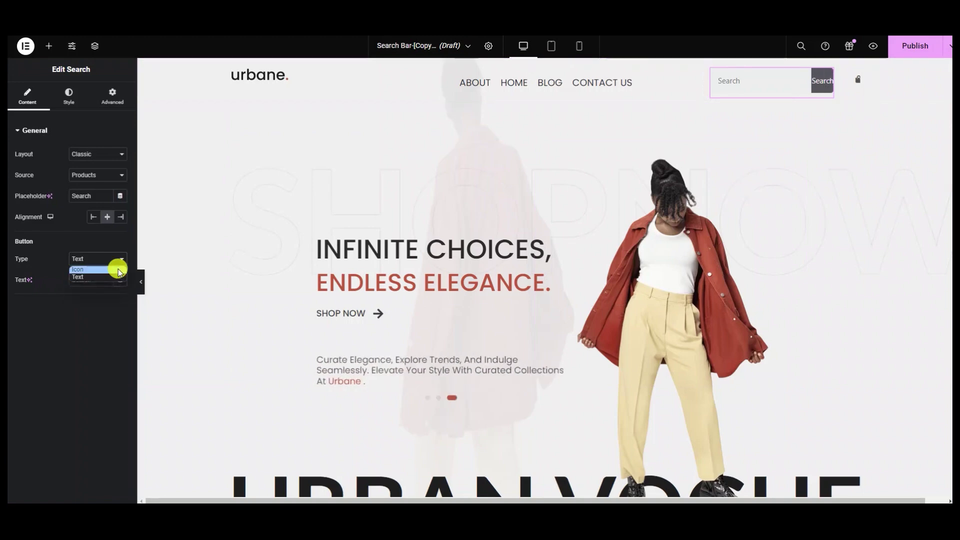
pyautogui.click(117, 272)
pyautogui.moveTo(100, 300)
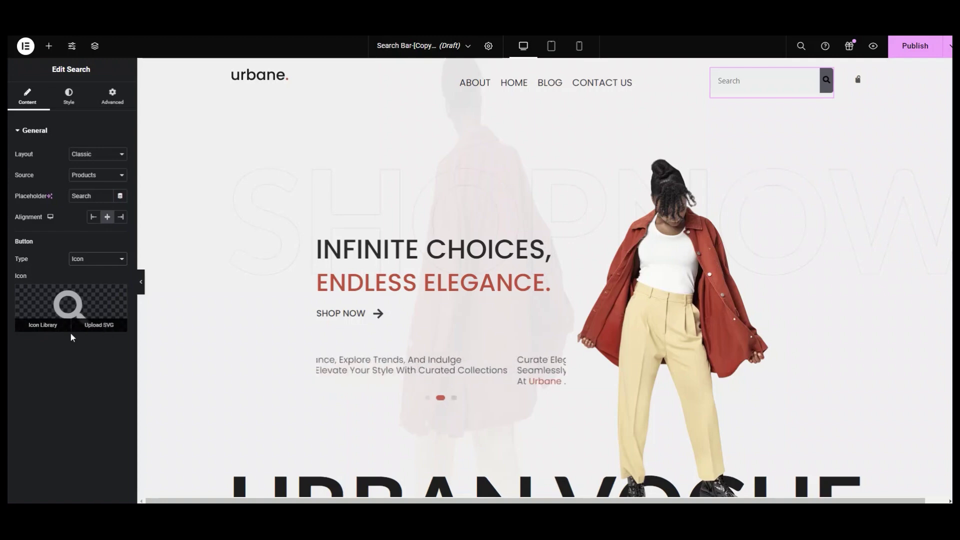
pyautogui.click(44, 324)
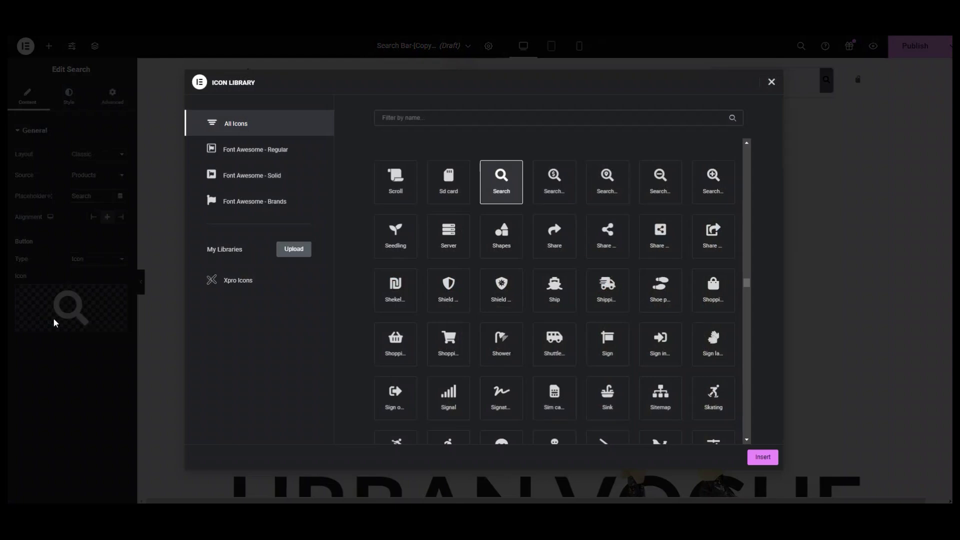
# Step: Filter icons by 'sea' and insert the outline Search magnifier icon on the button
pyautogui.scroll(-5, 488, 257)
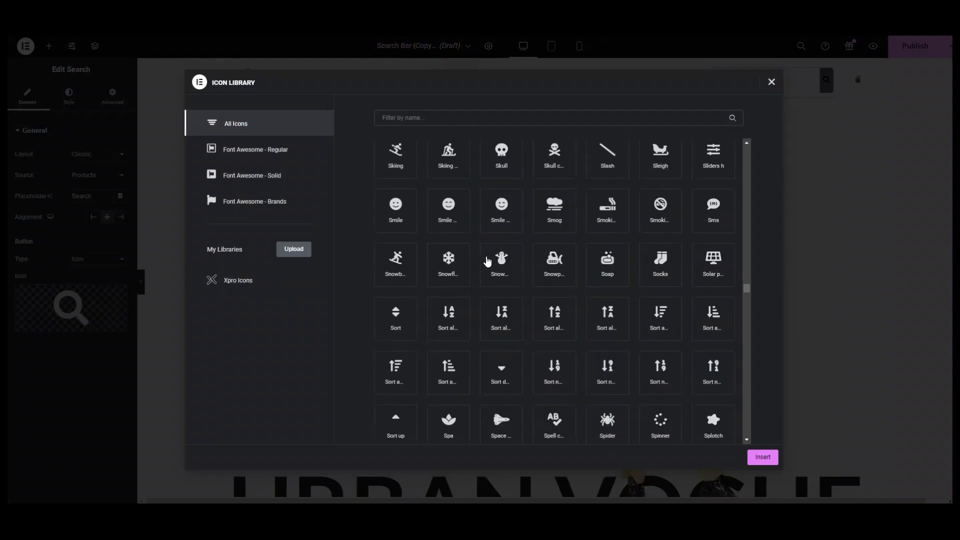
pyautogui.scroll(6, 488, 260)
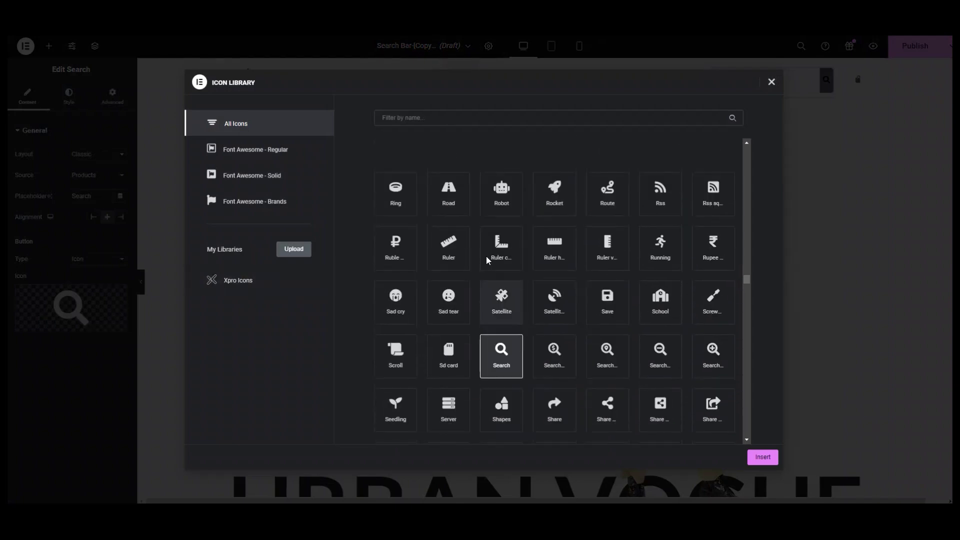
pyautogui.click(446, 116)
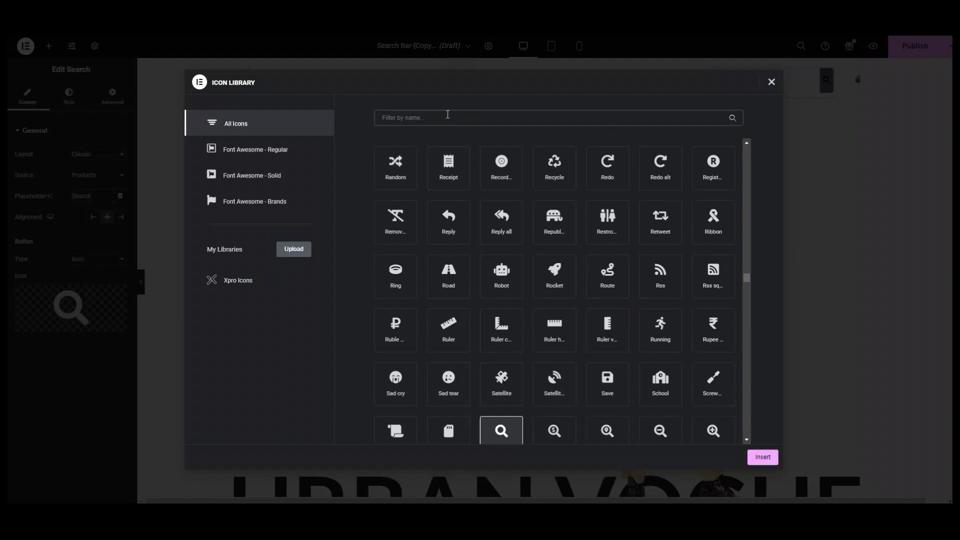
pyautogui.write('search')
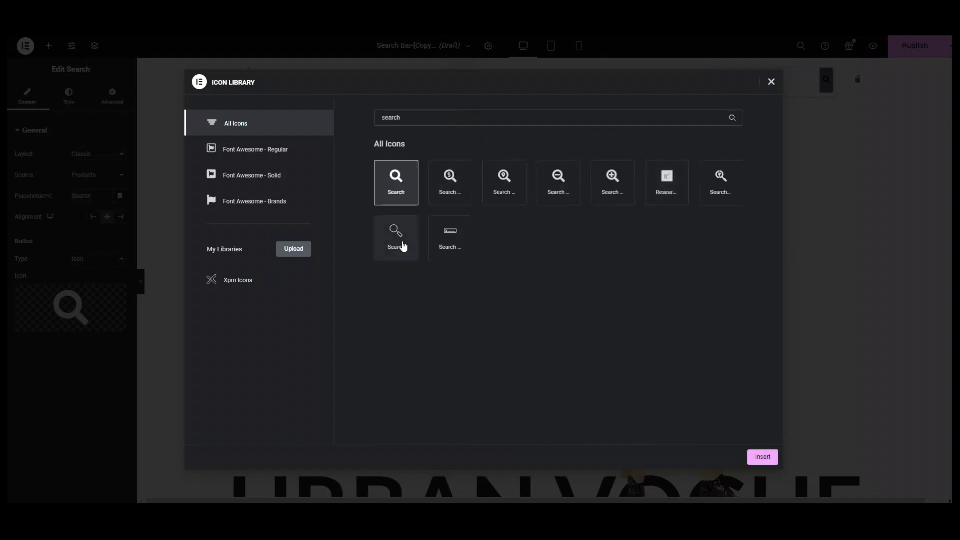
pyautogui.click(416, 251)
pyautogui.click(765, 457)
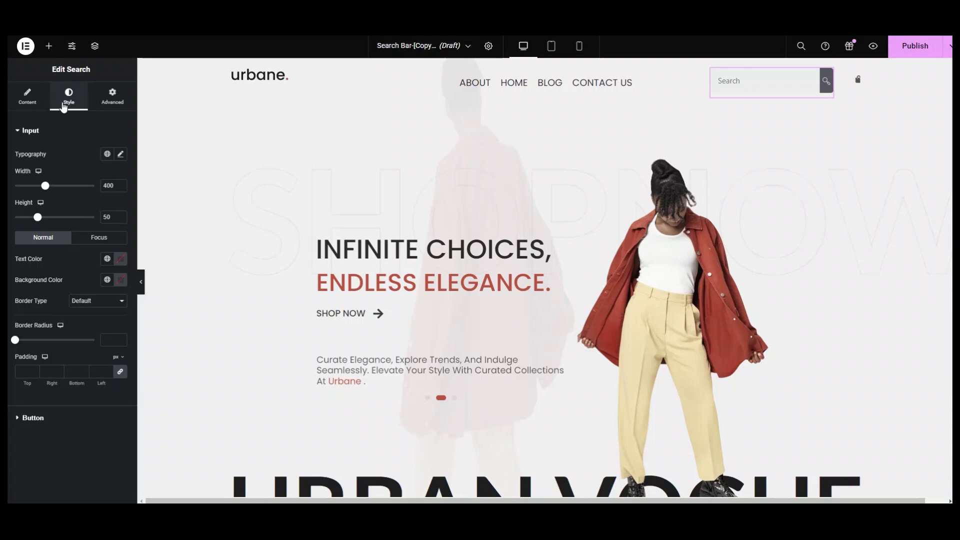
# Step: Open the Search widget's Style tab and expand the Input section
pyautogui.click(30, 132)
pyautogui.click(30, 131)
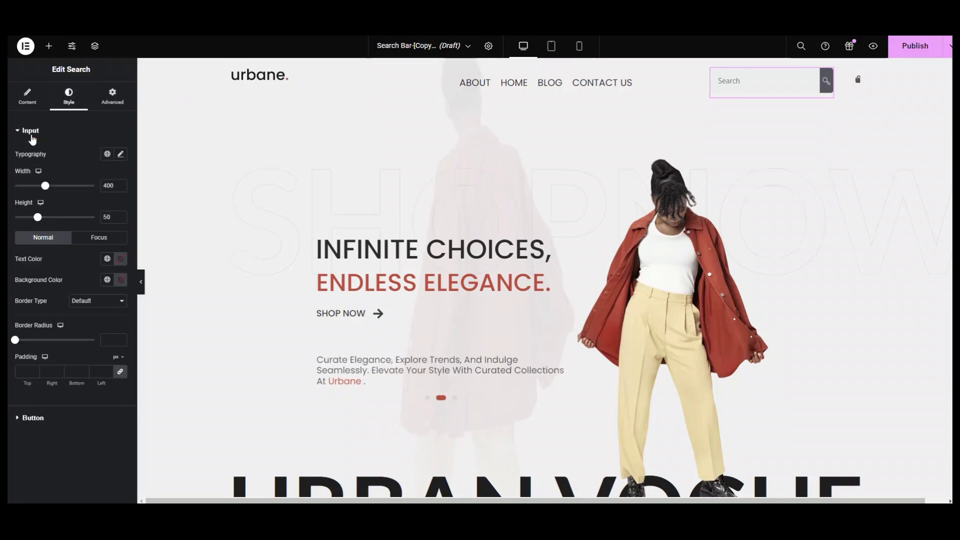
# Step: Give the input typography the Poppins family, 16 px size and 400 (Normal) weight
pyautogui.click(123, 157)
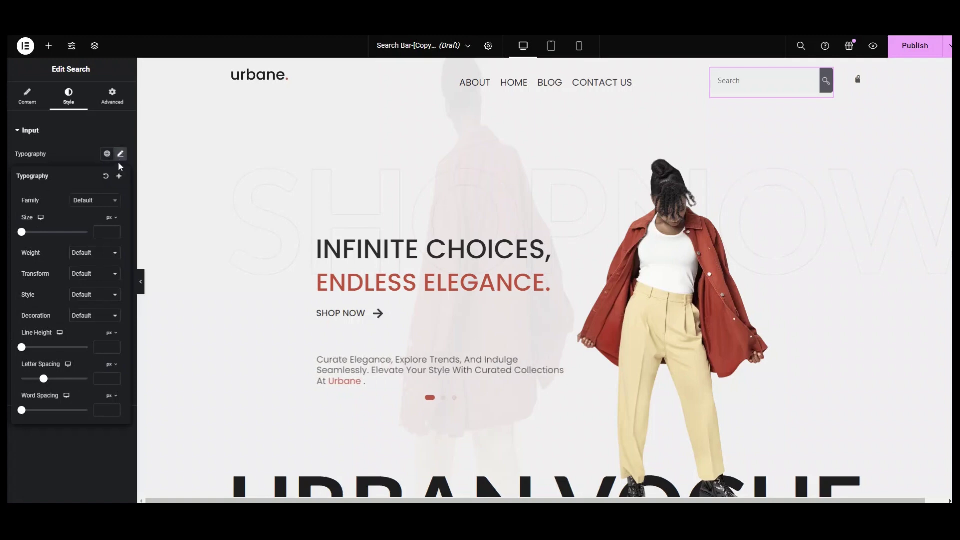
pyautogui.click(110, 201)
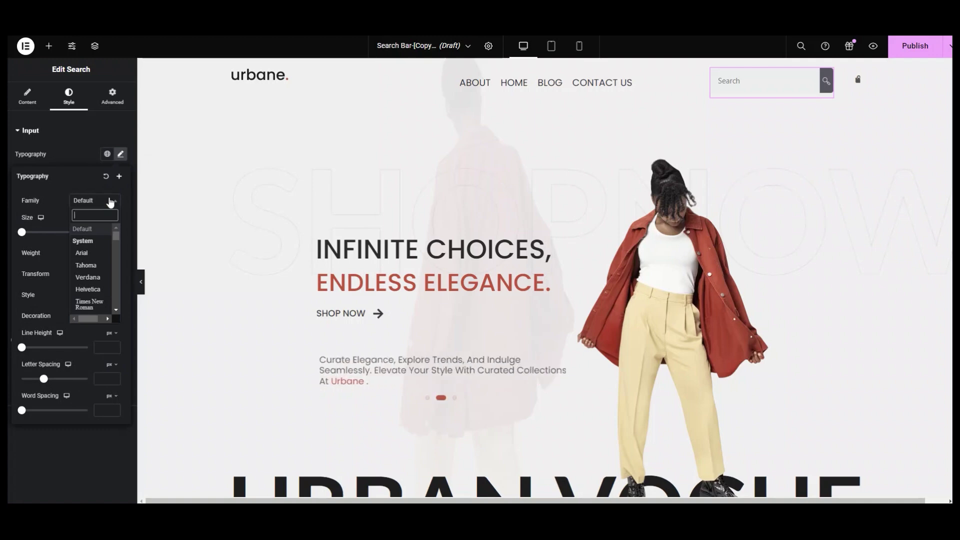
pyautogui.write('Pop')
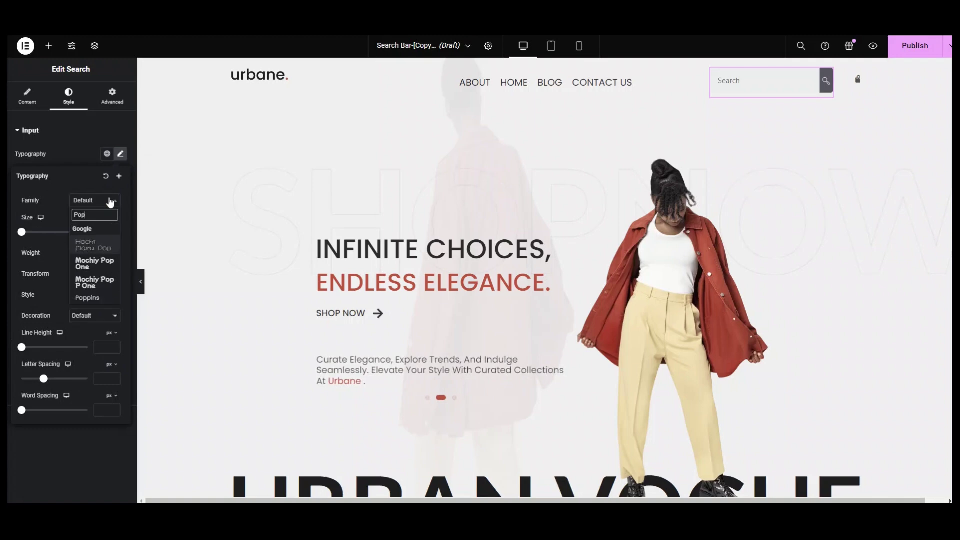
pyautogui.click(99, 298)
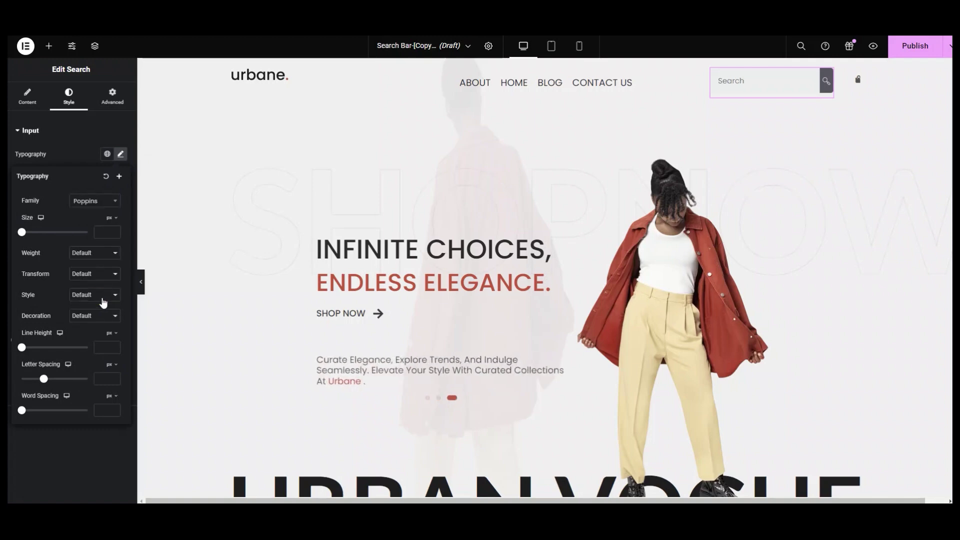
pyautogui.click(109, 232)
pyautogui.write('16')
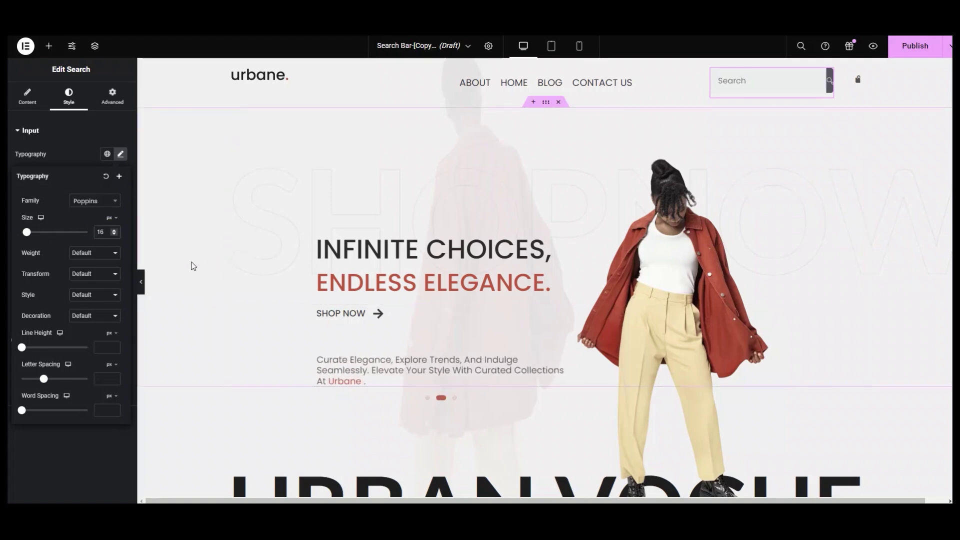
pyautogui.click(95, 254)
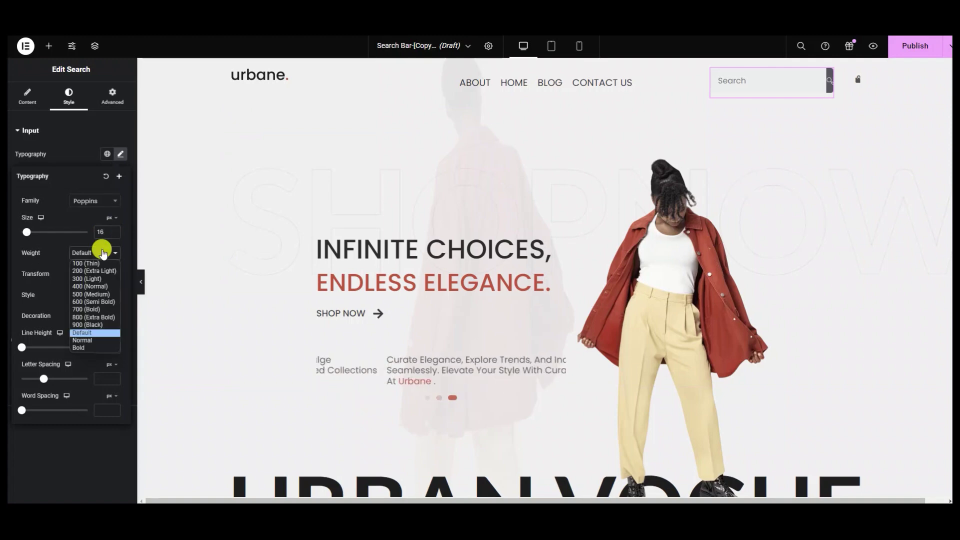
pyautogui.click(106, 287)
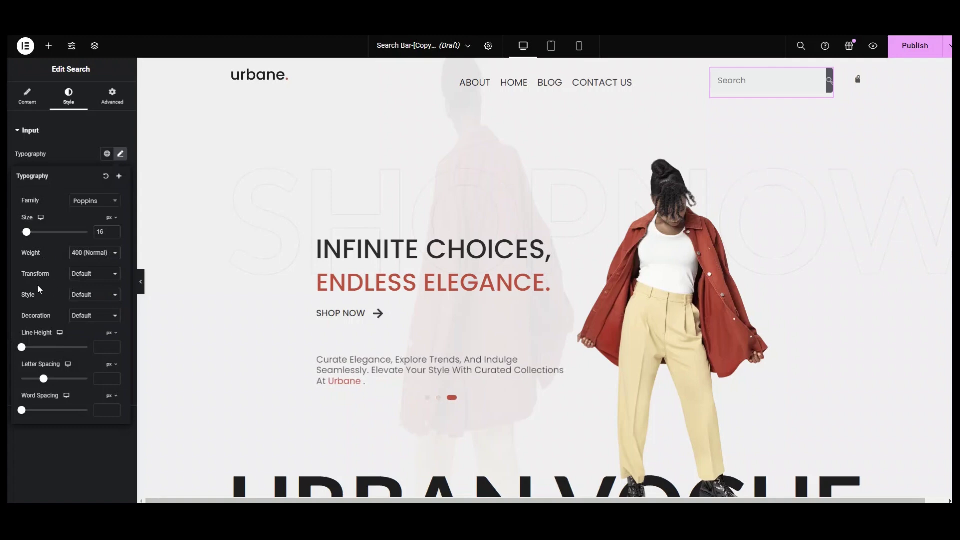
# Step: Try uppercase, lowercase and capitalized text transforms, then close the list unchanged
pyautogui.click(102, 274)
pyautogui.click(109, 293)
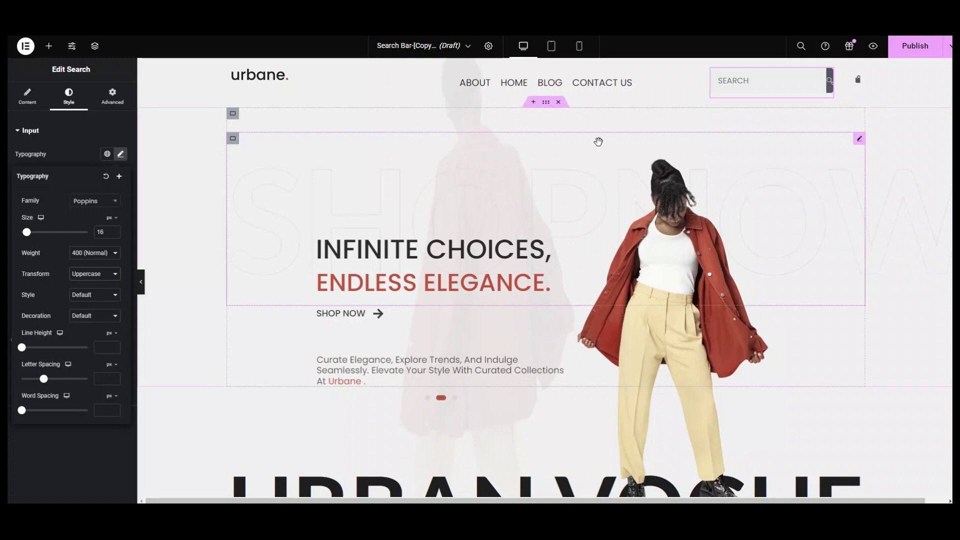
pyautogui.click(112, 277)
pyautogui.click(107, 300)
pyautogui.click(112, 275)
pyautogui.click(104, 306)
pyautogui.click(110, 279)
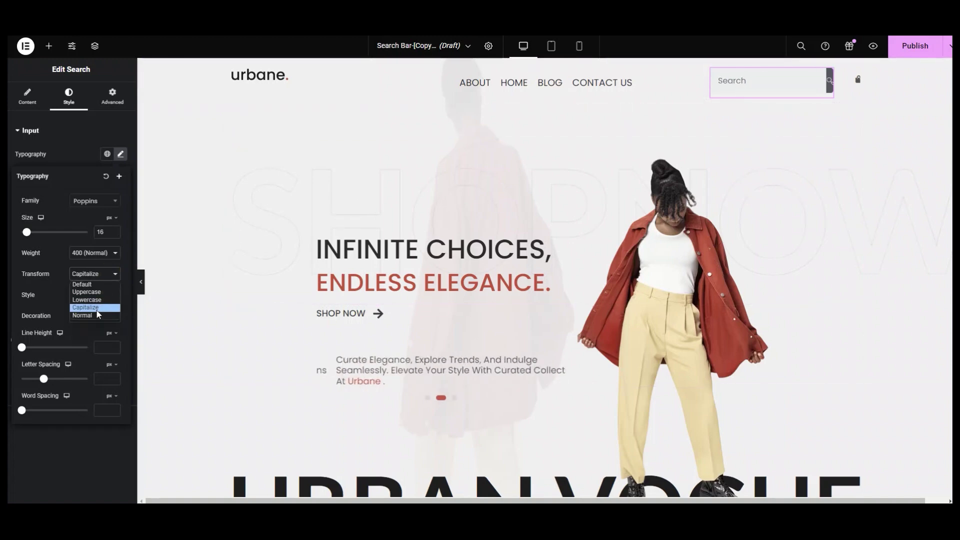
pyautogui.press('Escape')
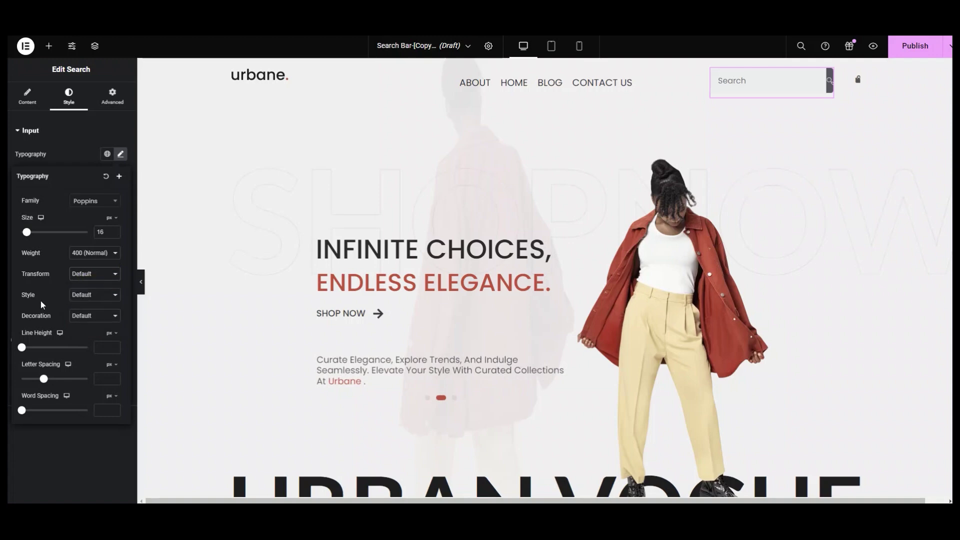
# Step: Try oblique style and strikethrough decoration, returning both to Default
pyautogui.click(107, 296)
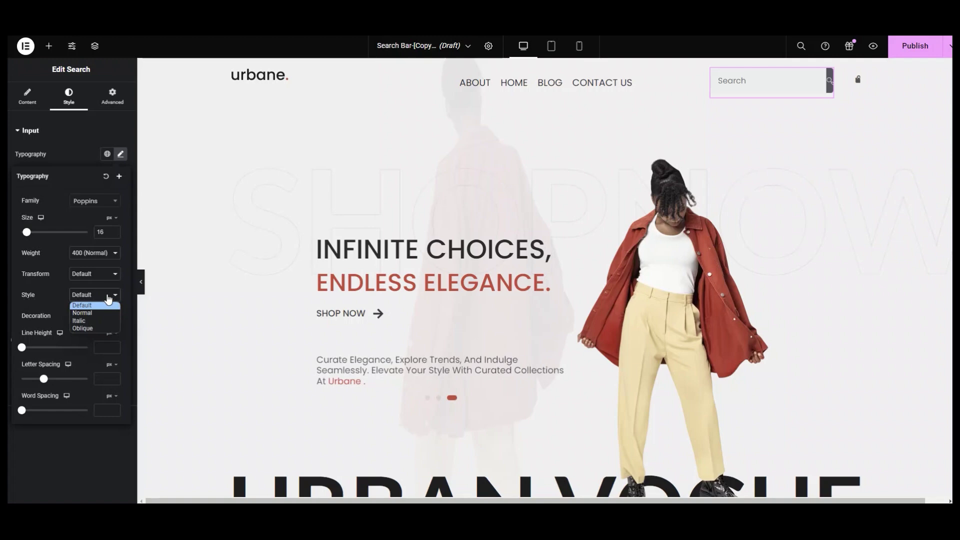
pyautogui.click(83, 328)
pyautogui.click(103, 296)
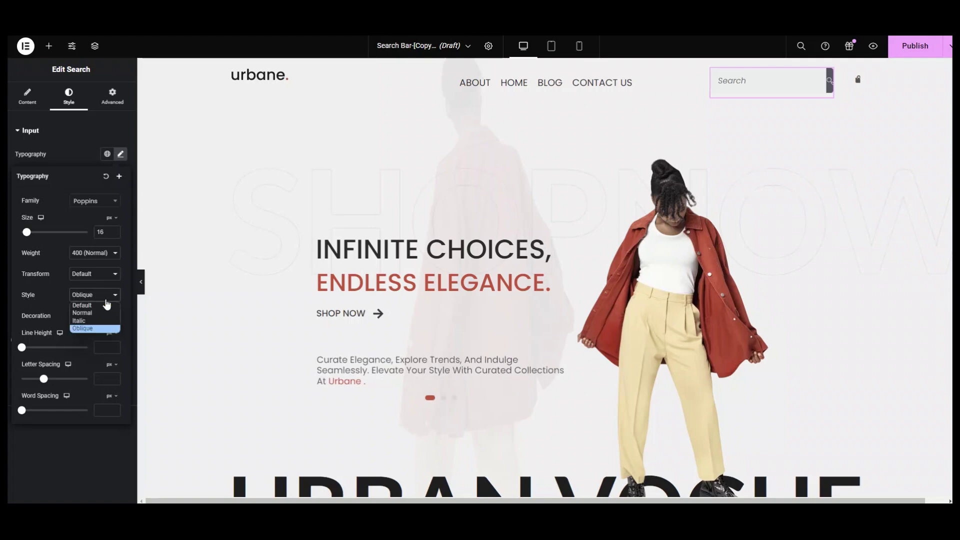
pyautogui.click(99, 306)
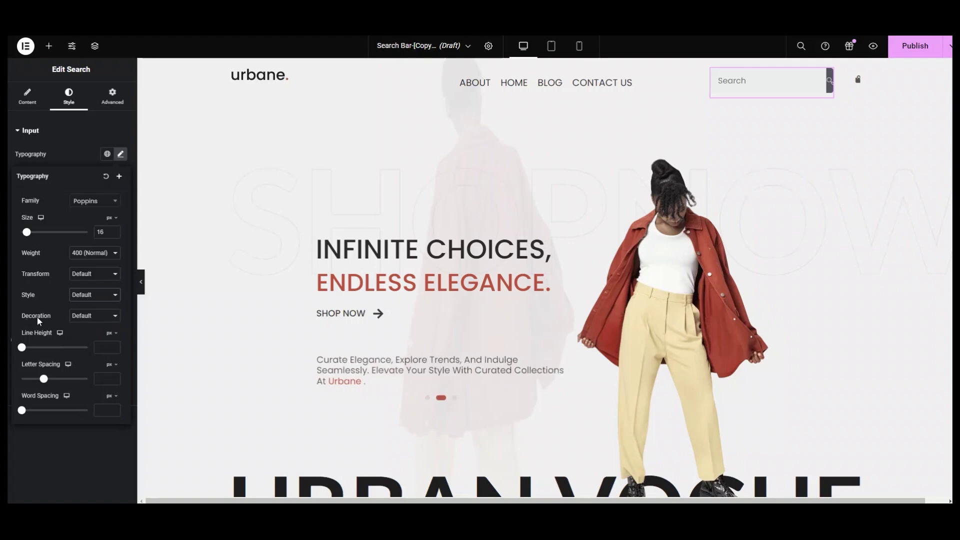
pyautogui.click(100, 316)
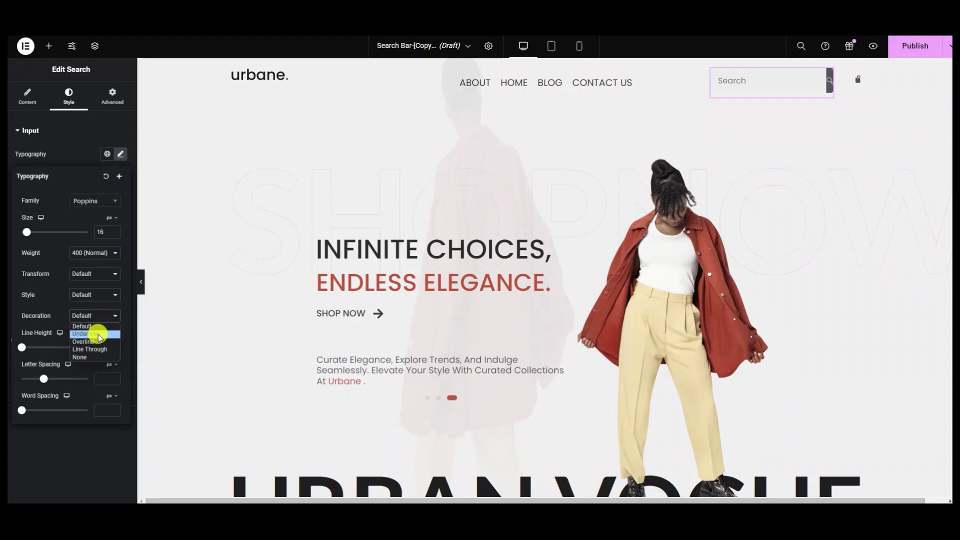
pyautogui.press('Down')
pyautogui.press('Down')
pyautogui.press('Down')
pyautogui.click(112, 317)
pyautogui.click(108, 325)
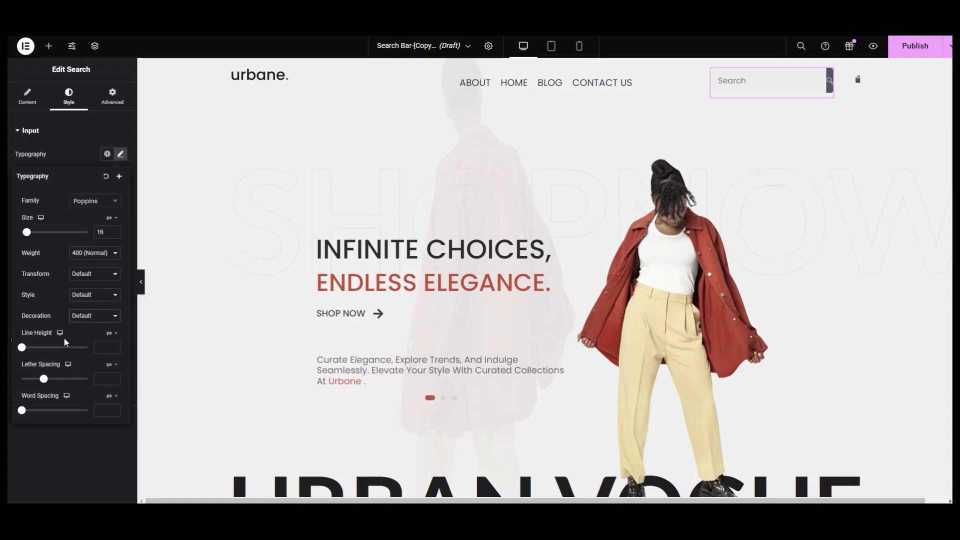
# Step: Set the input line height to 1 and letter spacing to 2 px
pyautogui.click(22, 348)
pyautogui.moveTo(24, 352)
pyautogui.mouseDown()
pyautogui.moveTo(54, 350)
pyautogui.moveTo(16, 355)
pyautogui.mouseUp()
pyautogui.click(100, 378)
pyautogui.write('2')
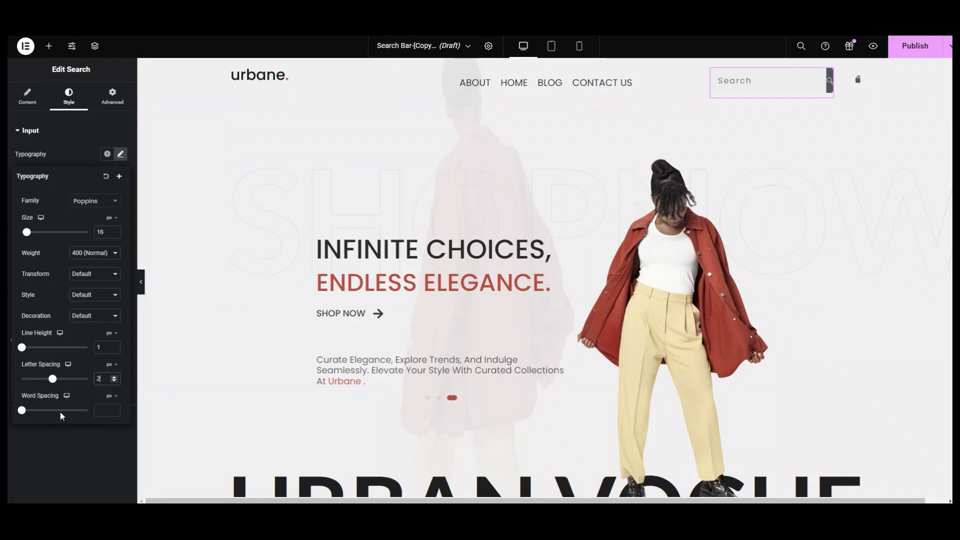
# Step: Narrow the search input to 180 wide and set its text colour to near-black #020101
pyautogui.click(120, 156)
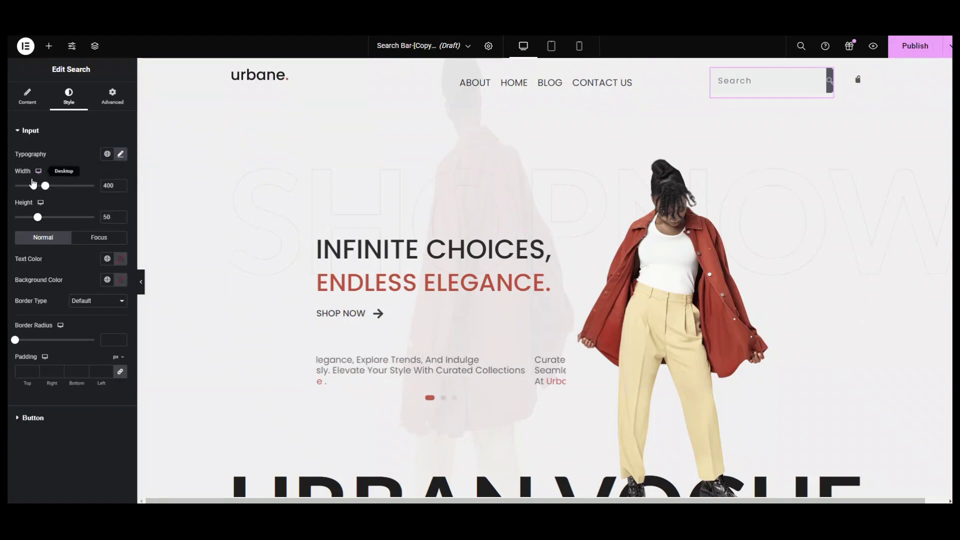
pyautogui.doubleClick(105, 186)
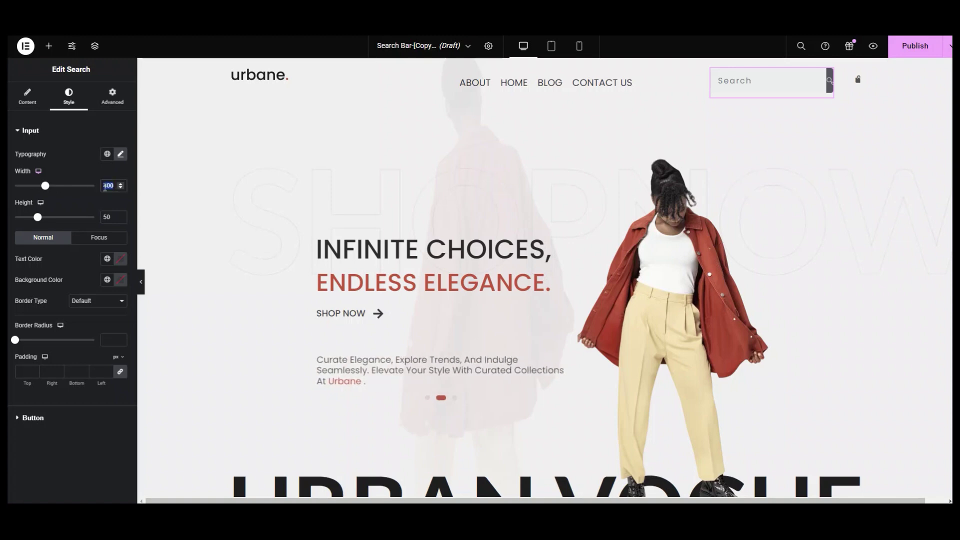
pyautogui.click(57, 209)
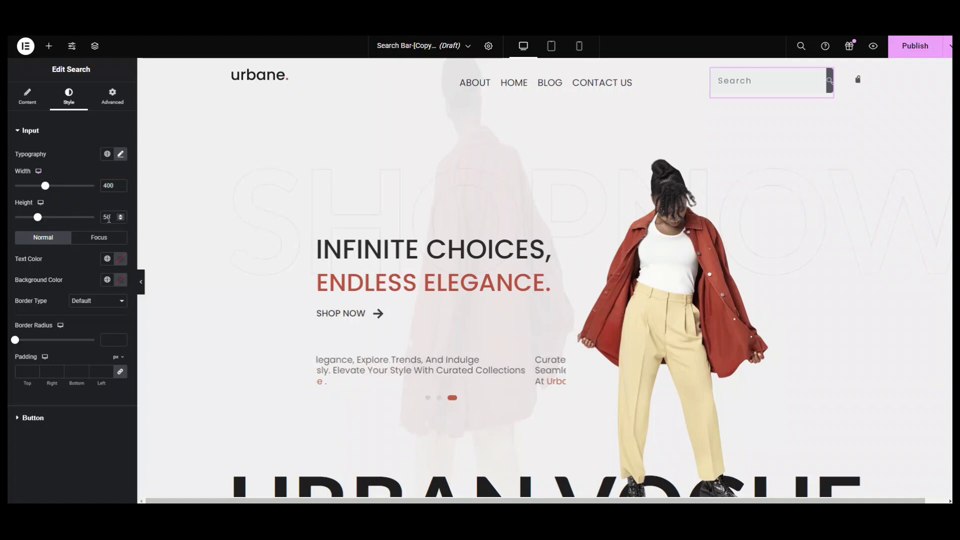
pyautogui.moveTo(45, 186); pyautogui.dragTo(29, 188)
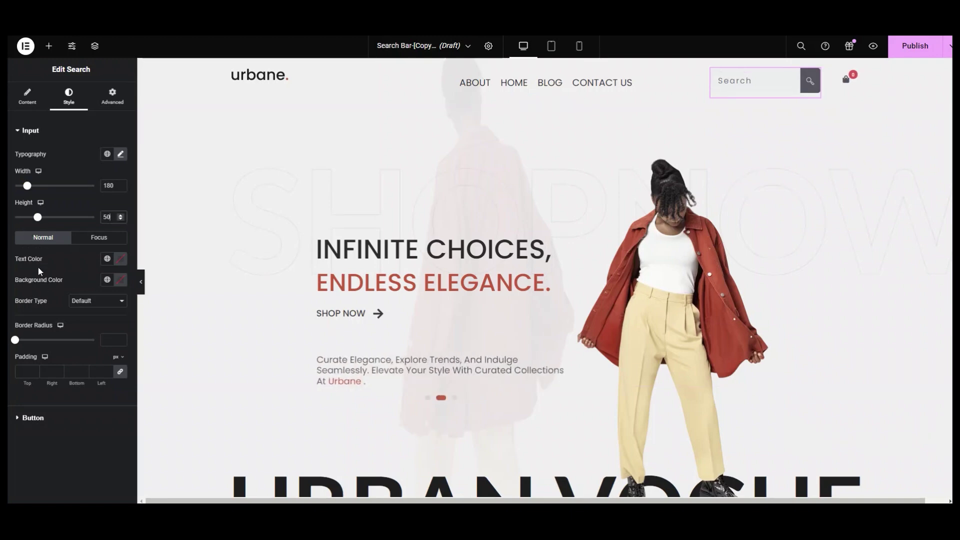
pyautogui.click(121, 263)
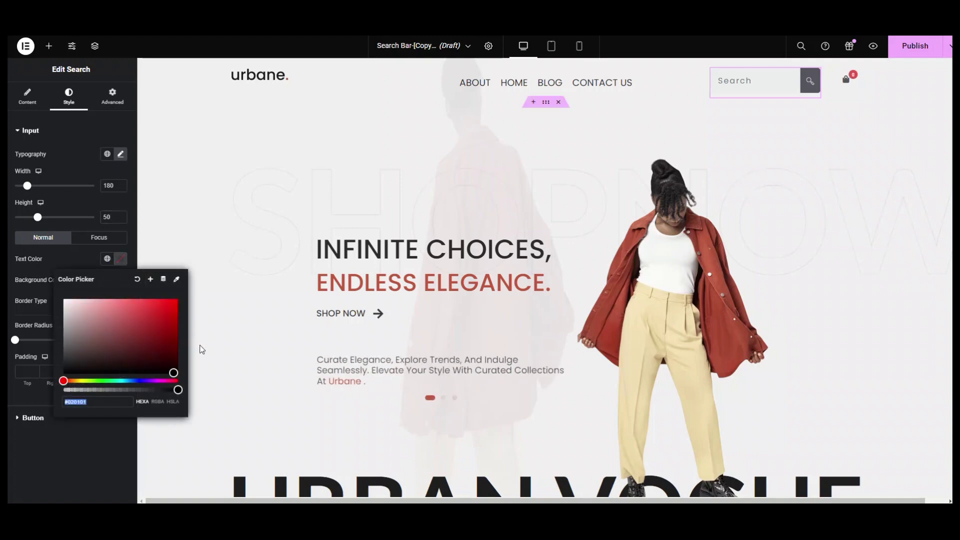
pyautogui.click(197, 347)
pyautogui.click(121, 280)
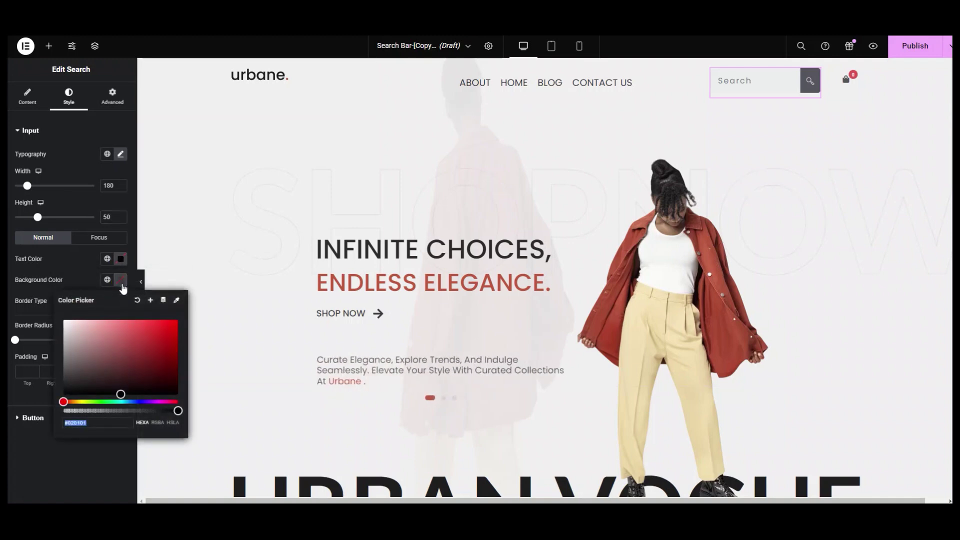
# Step: Give the search input a white background and a solid 2 px white border
pyautogui.click(65, 321)
pyautogui.click(98, 288)
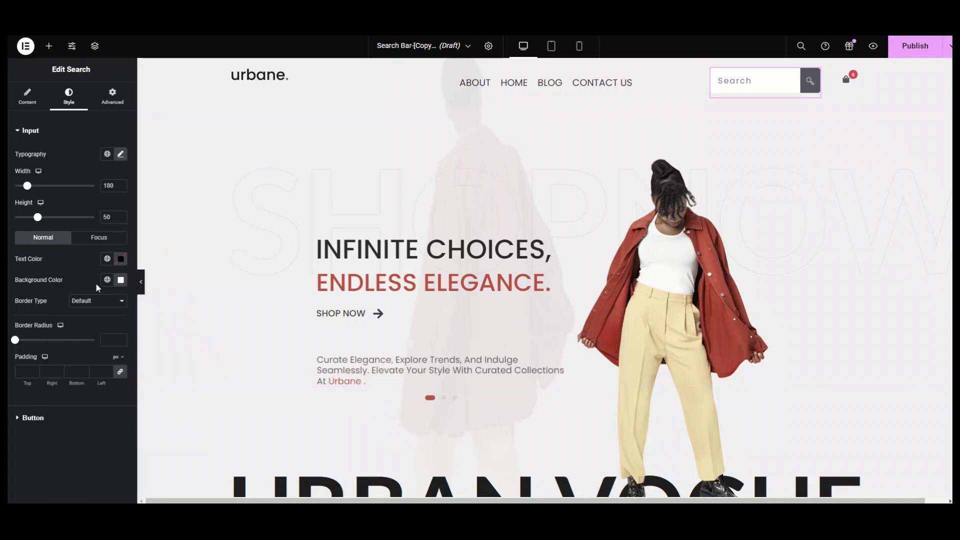
pyautogui.click(106, 300)
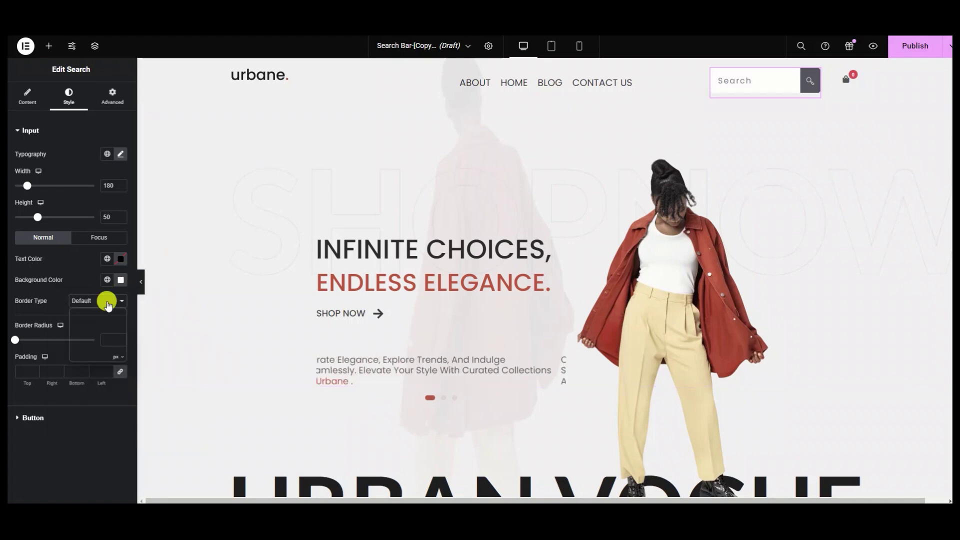
pyautogui.click(99, 326)
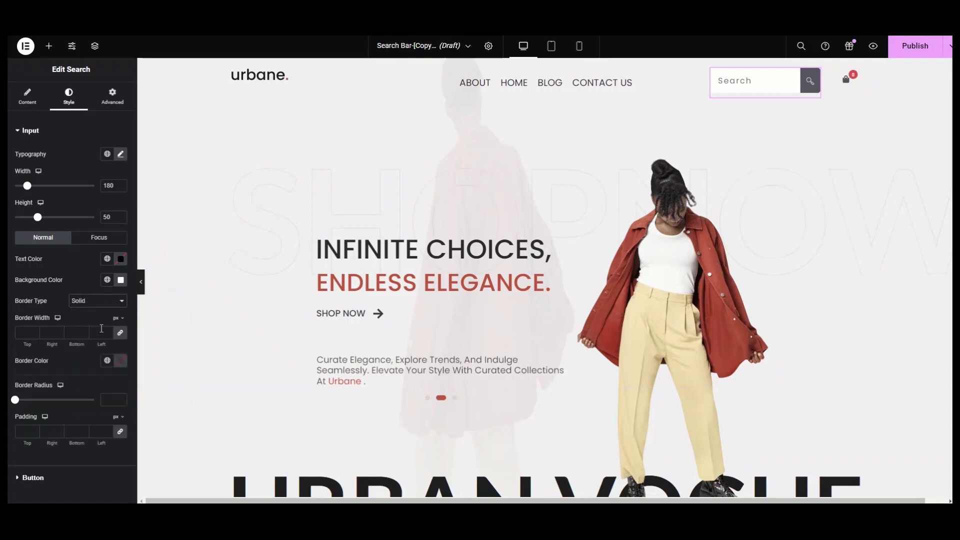
pyautogui.click(28, 332)
pyautogui.write('2')
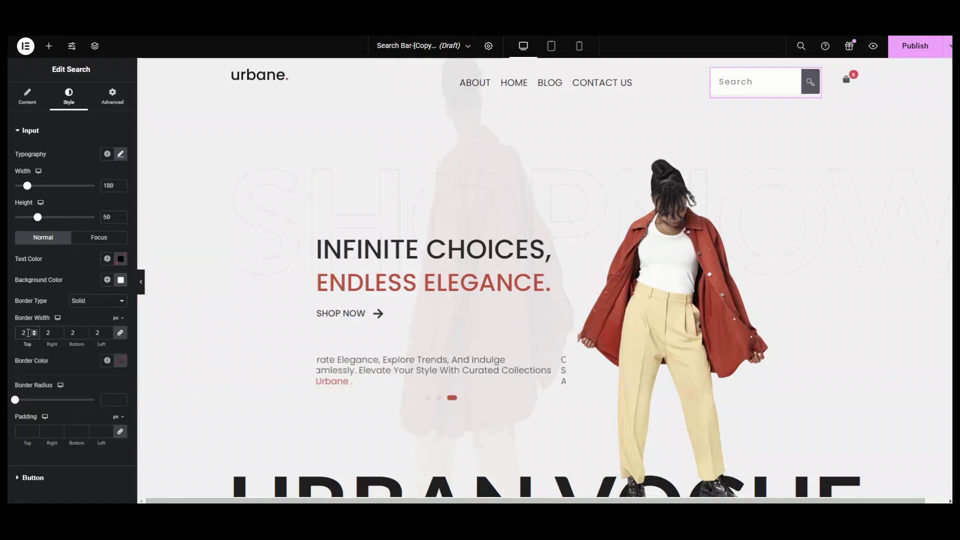
pyautogui.click(121, 360)
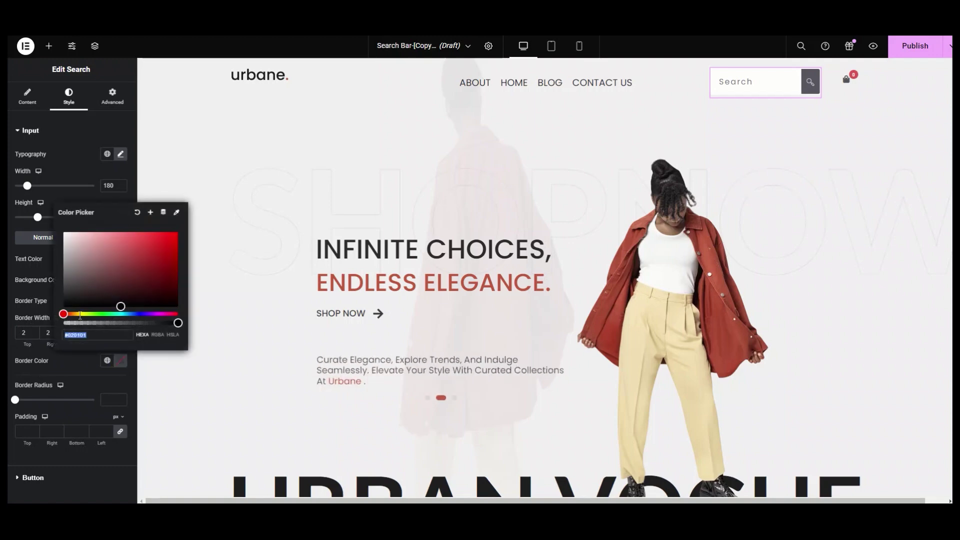
pyautogui.click(64, 232)
pyautogui.click(79, 362)
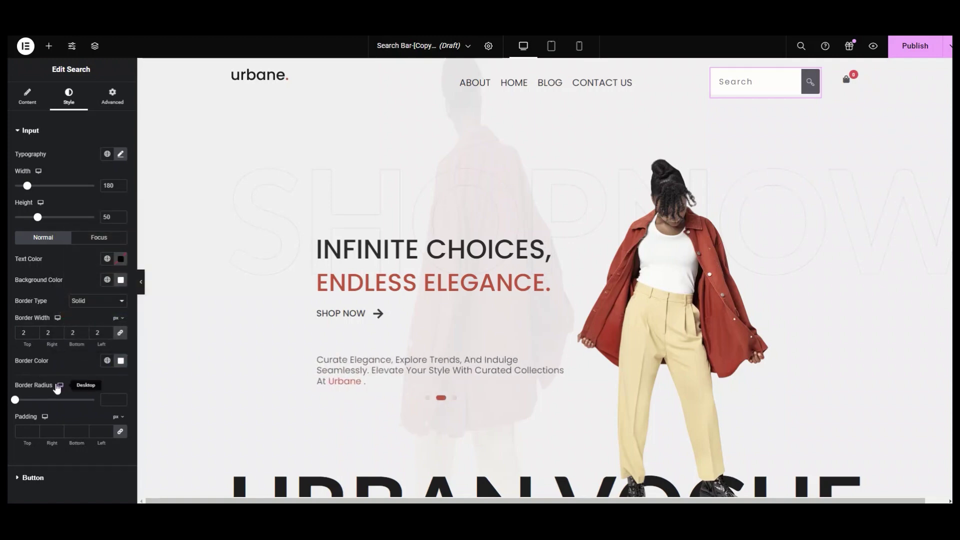
# Step: Round the input's corners to 25 and set its padding to 2/2/2/12
pyautogui.click(104, 400)
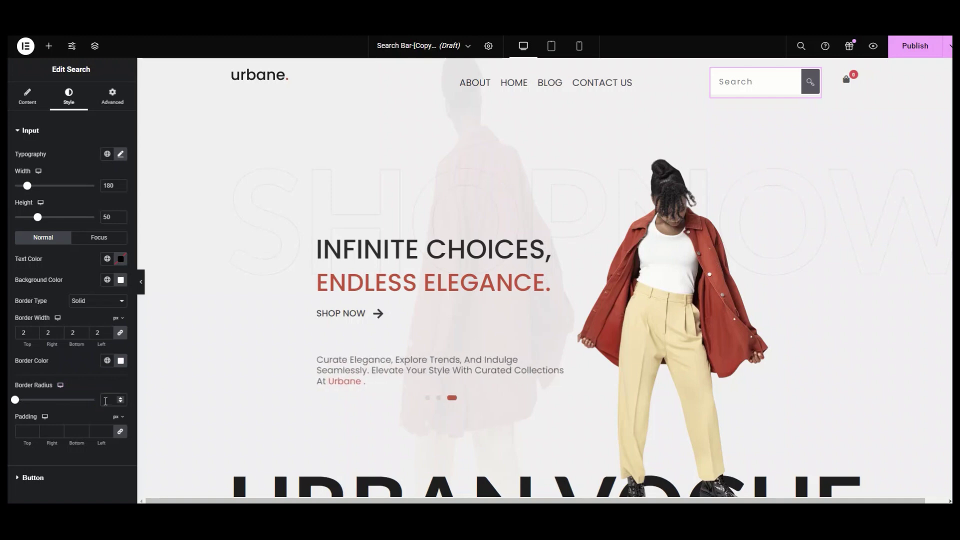
pyautogui.write('25')
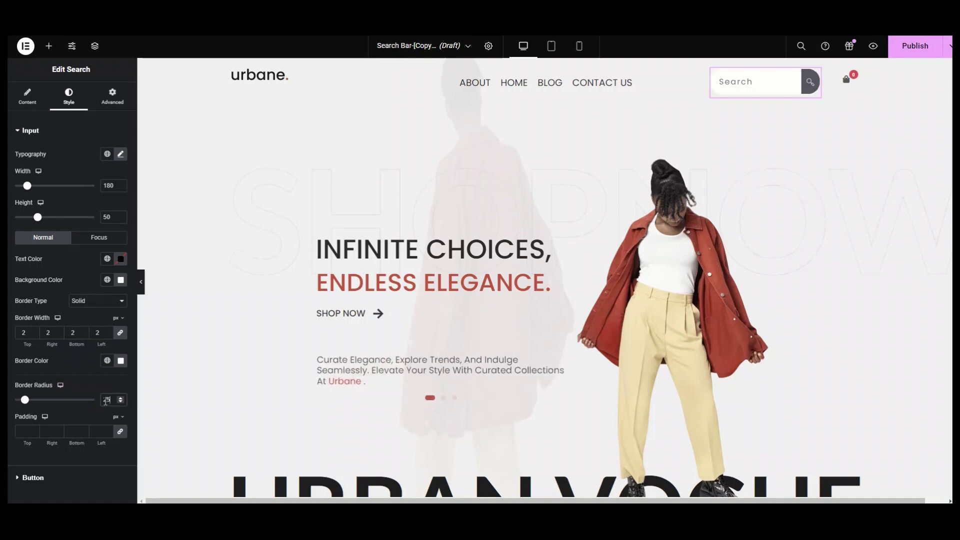
pyautogui.click(24, 430)
pyautogui.write('2')
pyautogui.click(96, 431)
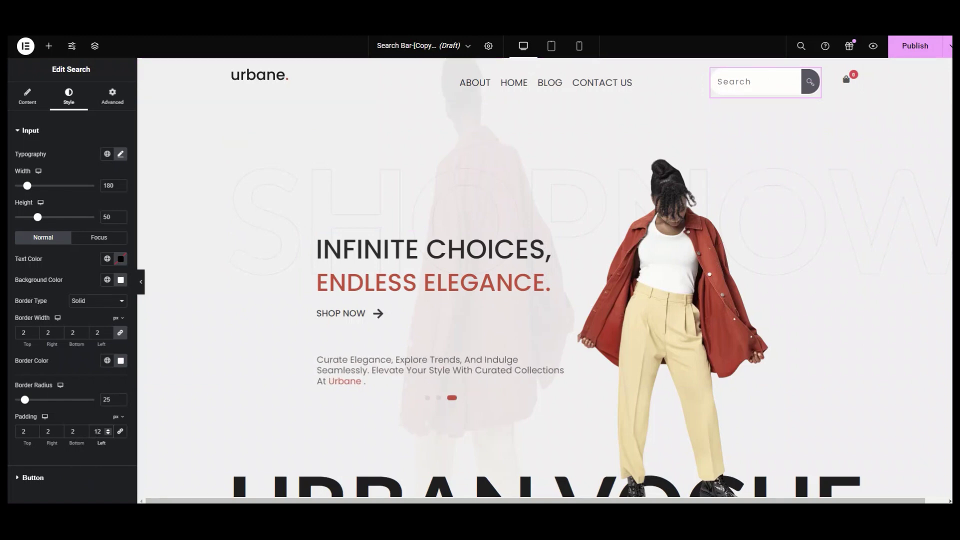
pyautogui.click(98, 237)
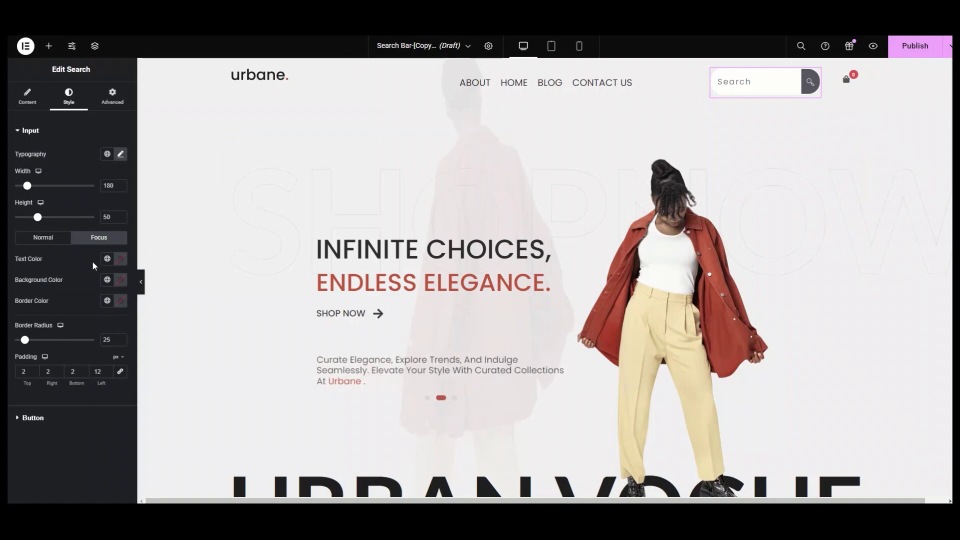
# Step: For the focused input, set text colour #2C1515, background #F0DFDF and a light border colour
pyautogui.click(122, 259)
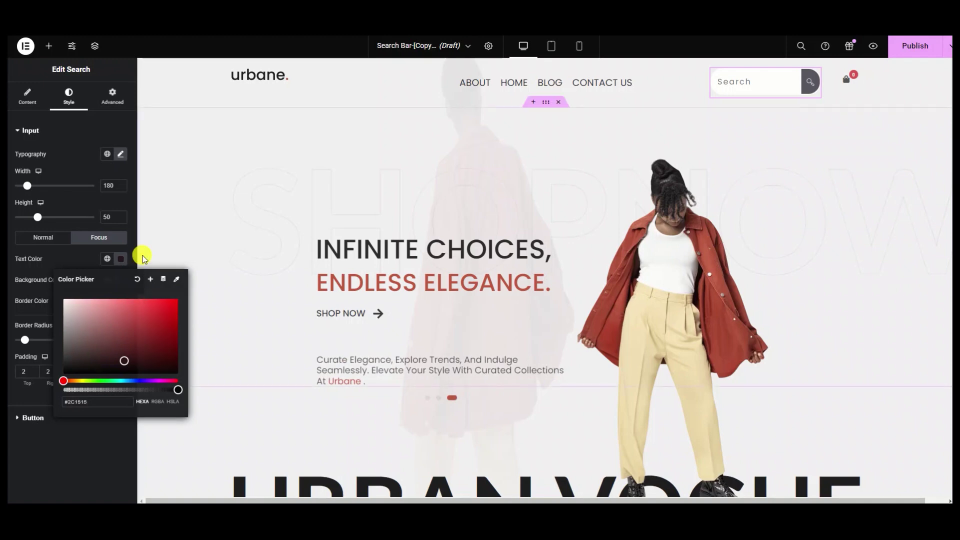
pyautogui.click(121, 279)
pyautogui.click(72, 325)
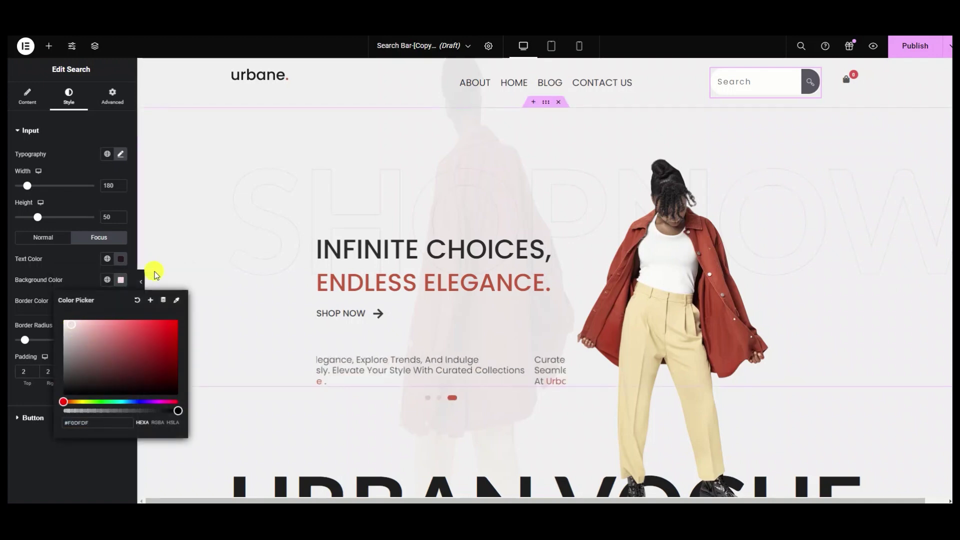
pyautogui.click(121, 302)
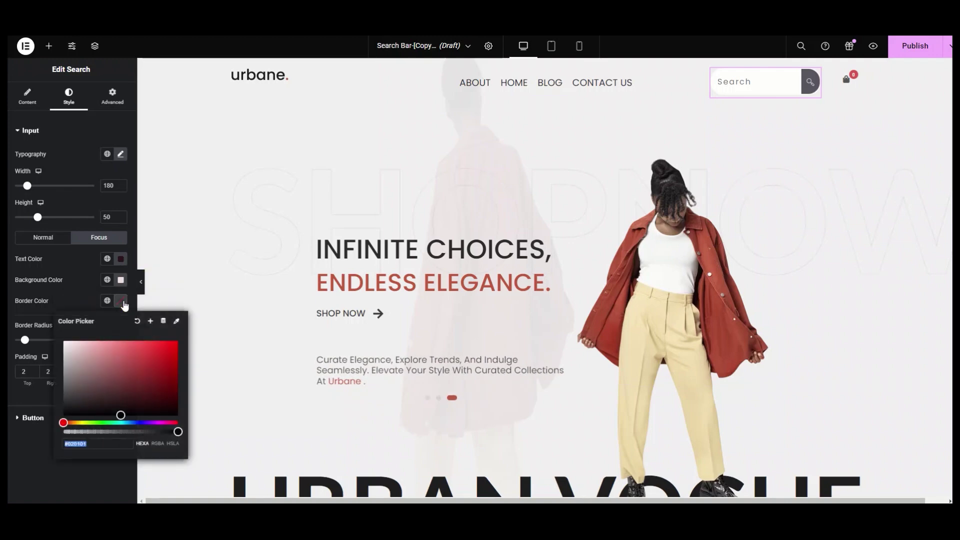
pyautogui.click(79, 302)
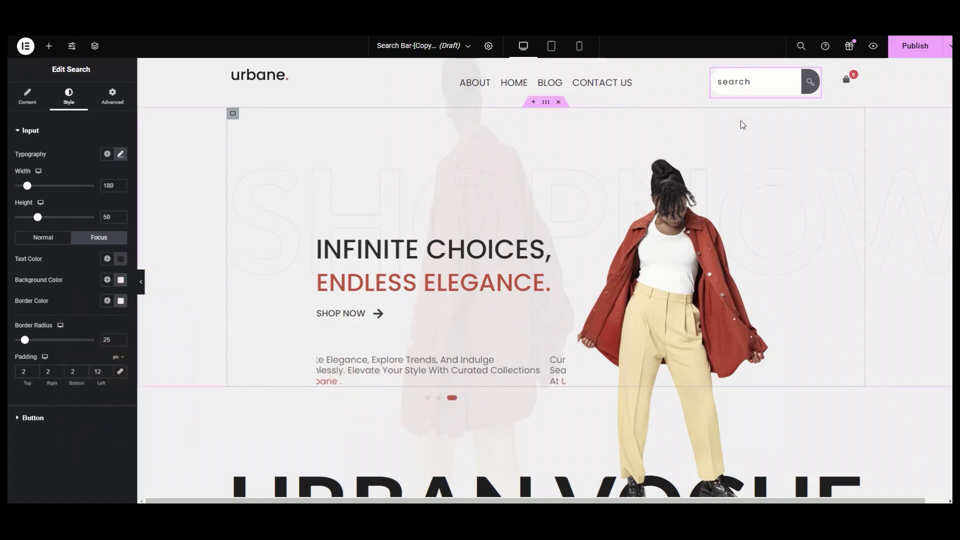
# Step: Make the search button's icon colour black
pyautogui.click(38, 419)
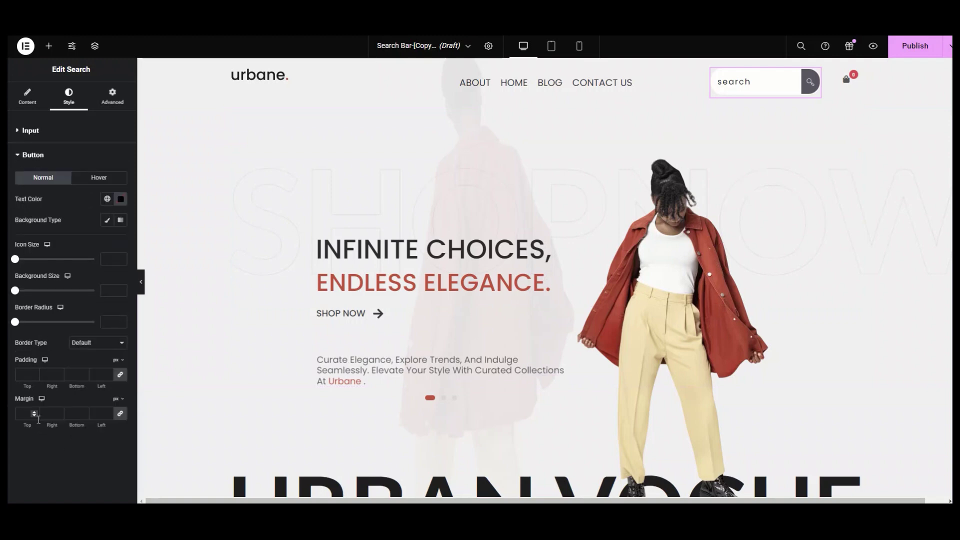
pyautogui.click(123, 198)
pyautogui.moveTo(92, 242); pyautogui.dragTo(171, 309)
pyautogui.click(203, 283)
# Step: Give the search button a gradient background from #F8F8F8 to #ECECEC
pyautogui.click(106, 221)
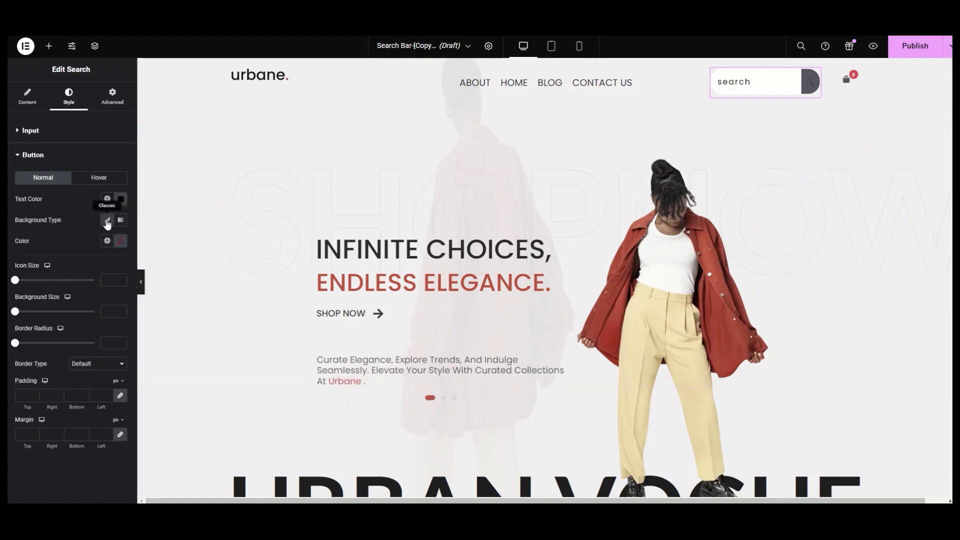
pyautogui.click(120, 243)
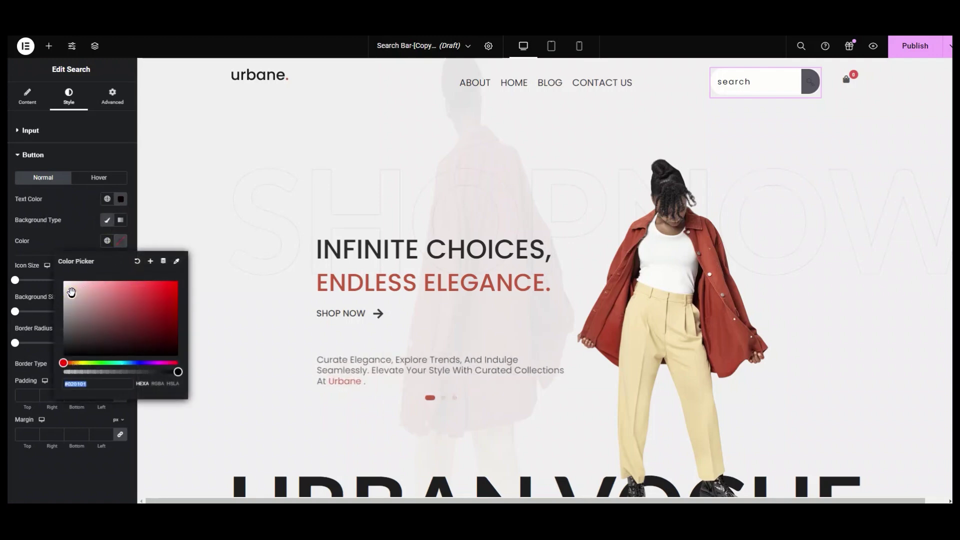
pyautogui.moveTo(72, 292); pyautogui.dragTo(63, 283)
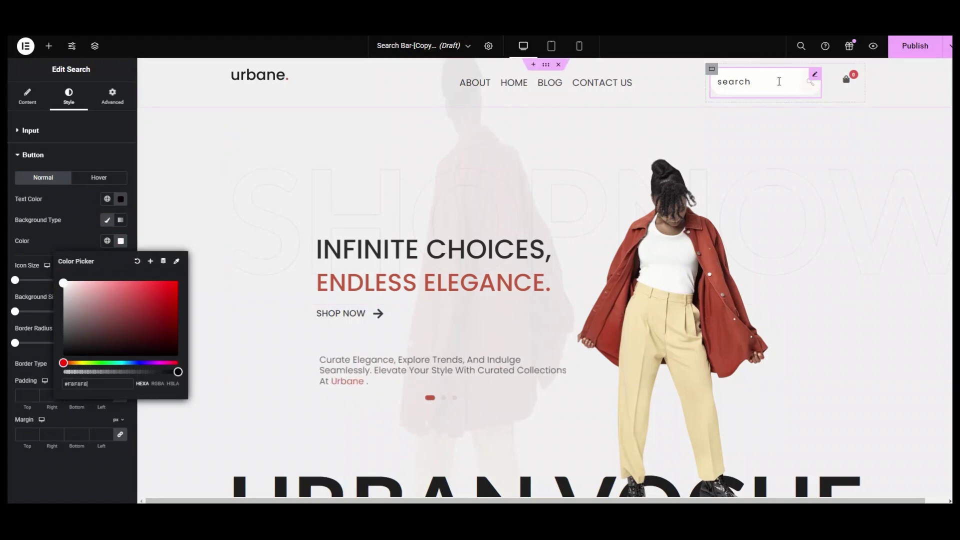
pyautogui.click(121, 220)
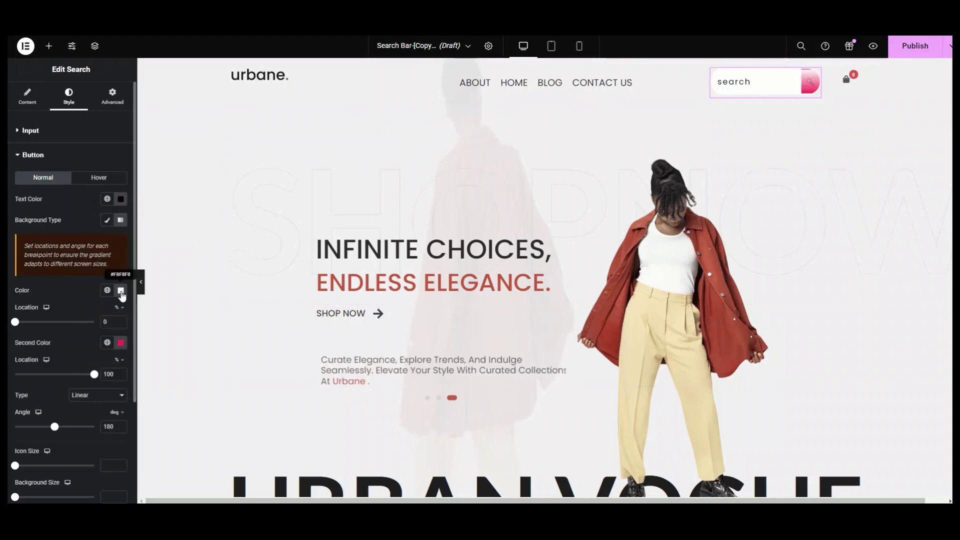
pyautogui.click(121, 291)
pyautogui.click(73, 283)
pyautogui.click(120, 343)
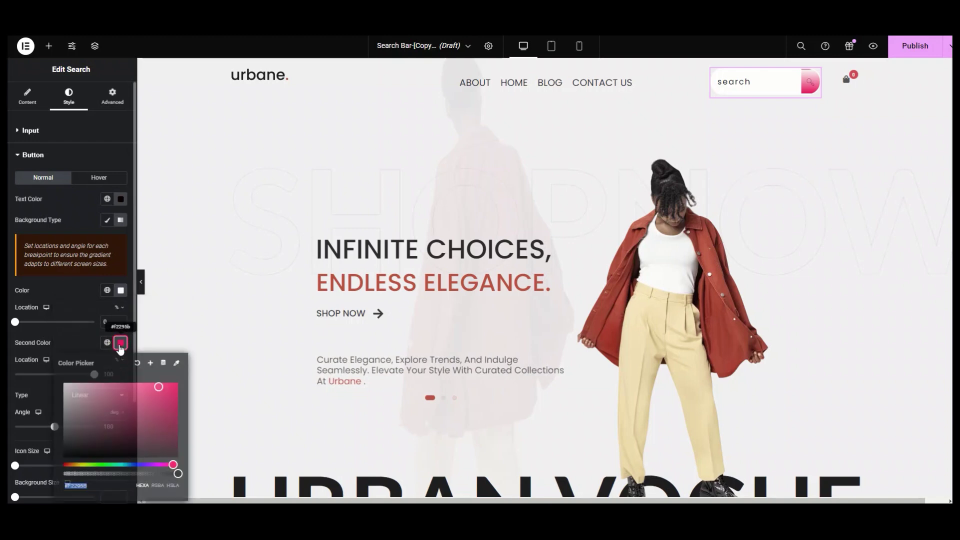
pyautogui.doubleClick(88, 485)
pyautogui.write('#ECECEC')
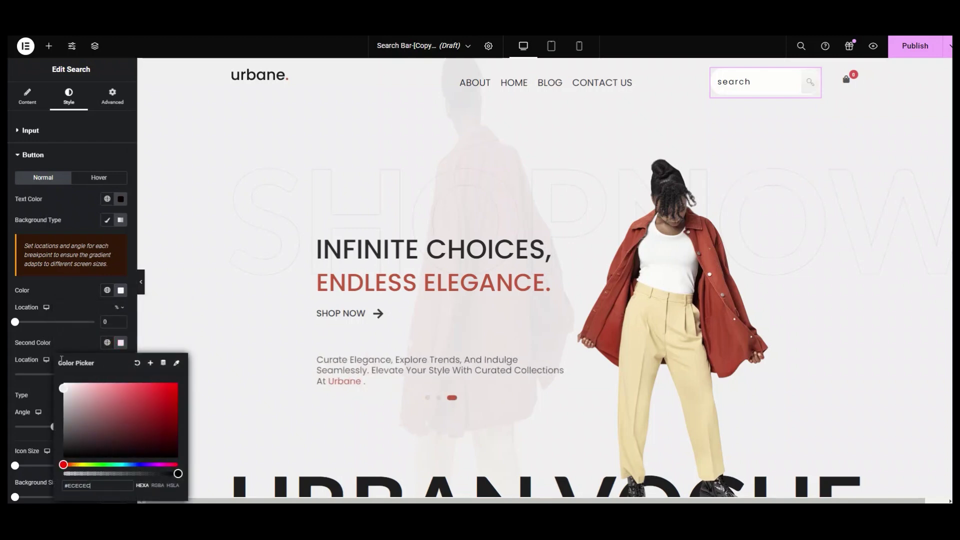
pyautogui.click(44, 365)
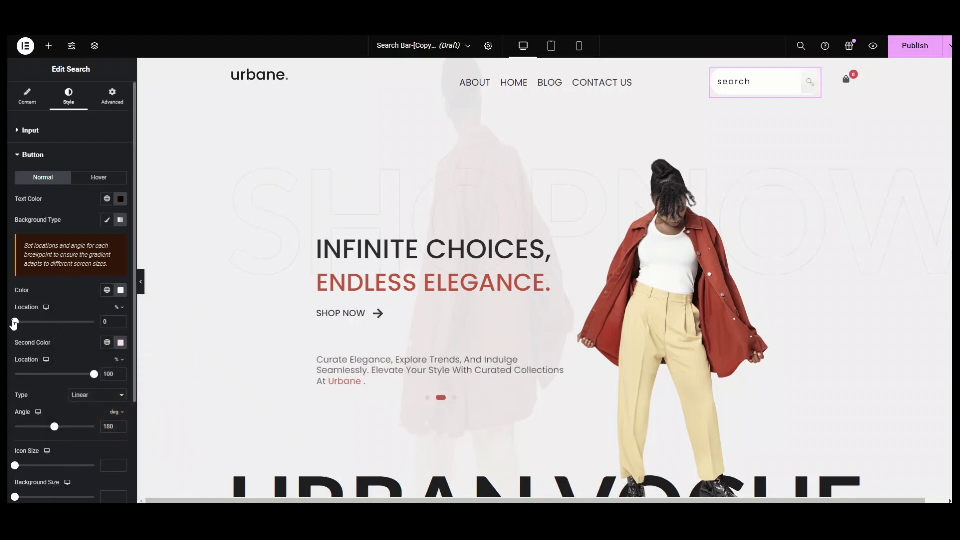
# Step: Size the search button: icon 19, background size 51, corner radius 34
pyautogui.scroll(-1, 68, 440)
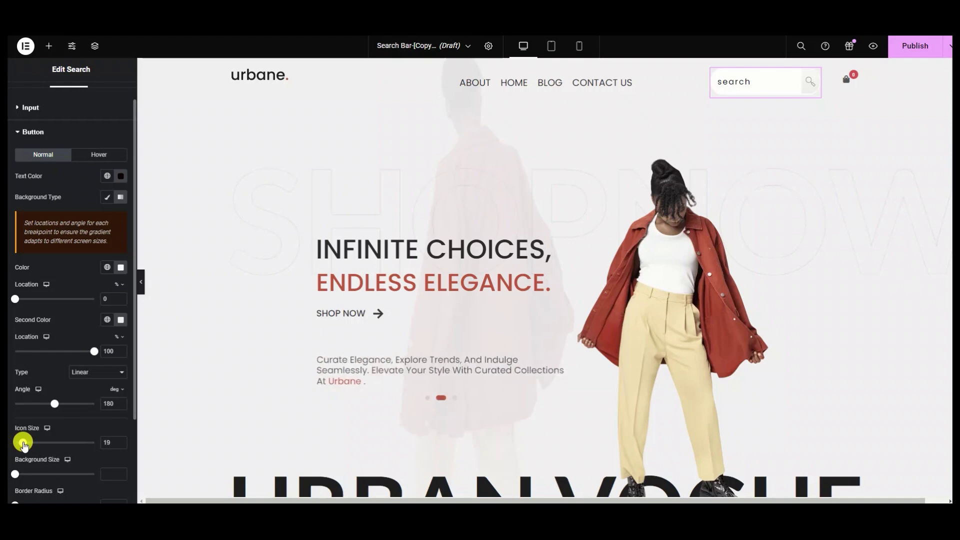
pyautogui.scroll(-1, 20, 444)
pyautogui.moveTo(17, 444); pyautogui.dragTo(57, 440)
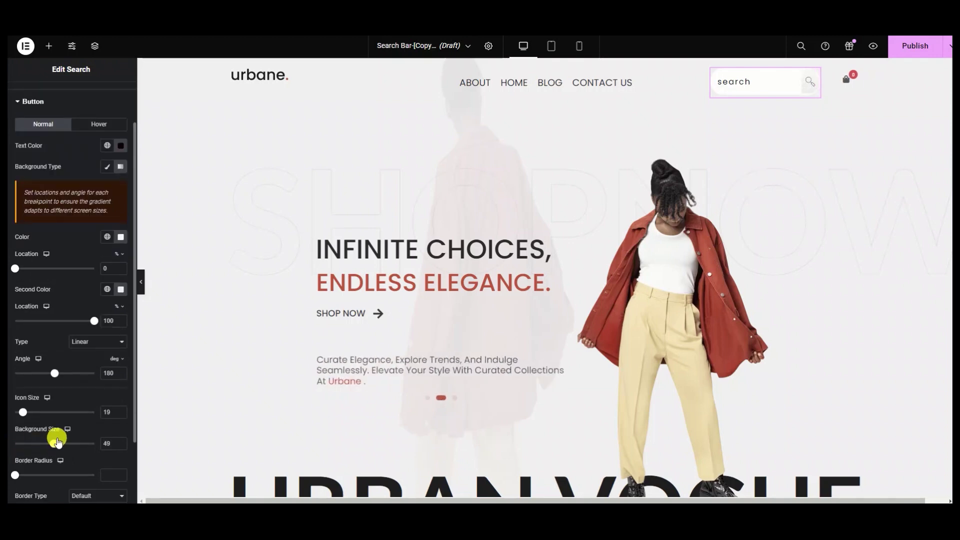
pyautogui.scroll(-2, 55, 452)
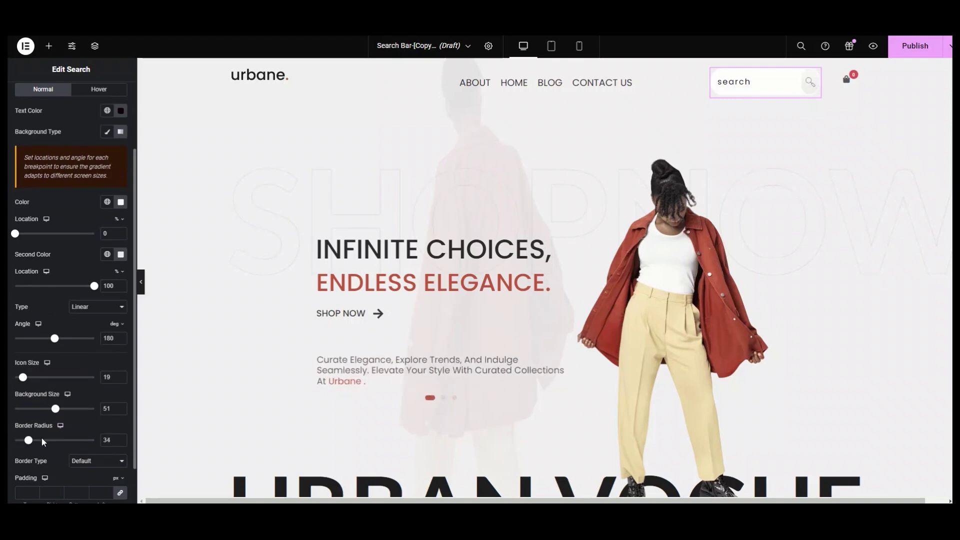
pyautogui.scroll(2, 44, 410)
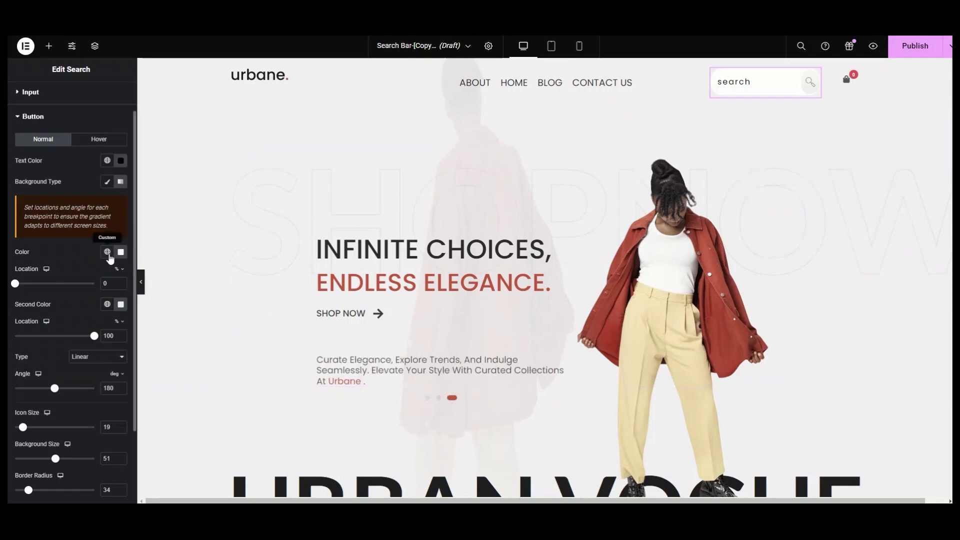
pyautogui.hotkey('ctrl', 'z')
pyautogui.click(93, 175)
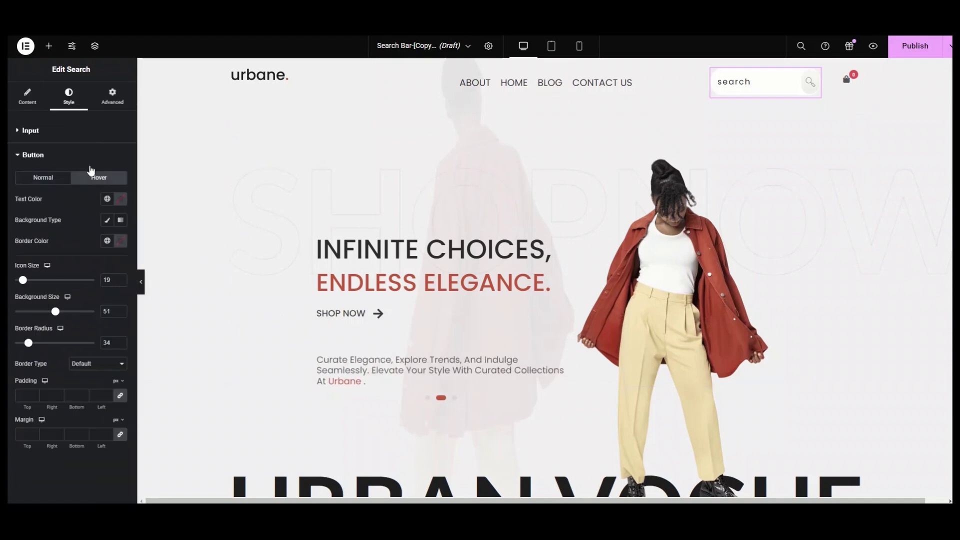
# Step: On hover, give the button a dark icon, near-white background and #FFFFFF border
pyautogui.click(125, 200)
pyautogui.click(181, 304)
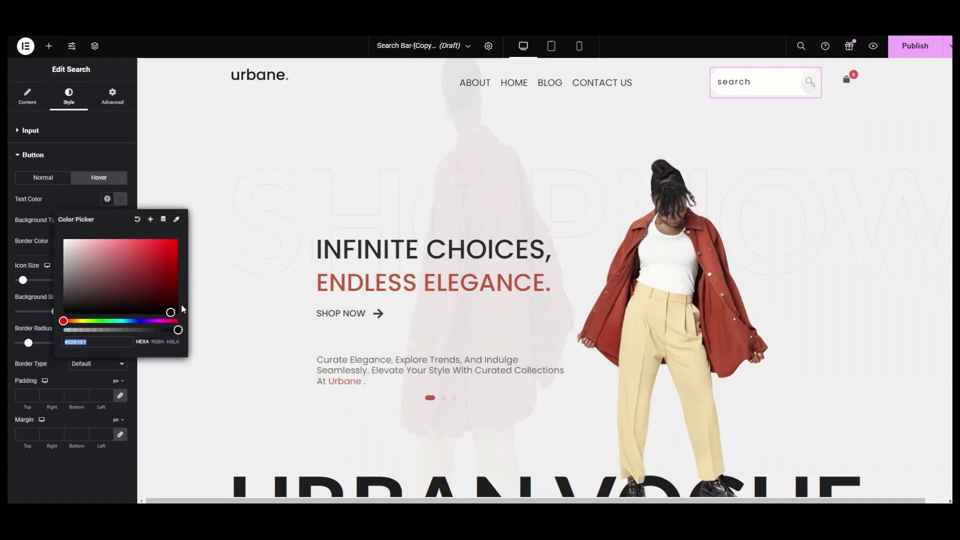
pyautogui.click(203, 261)
pyautogui.click(107, 220)
pyautogui.click(121, 241)
pyautogui.click(64, 282)
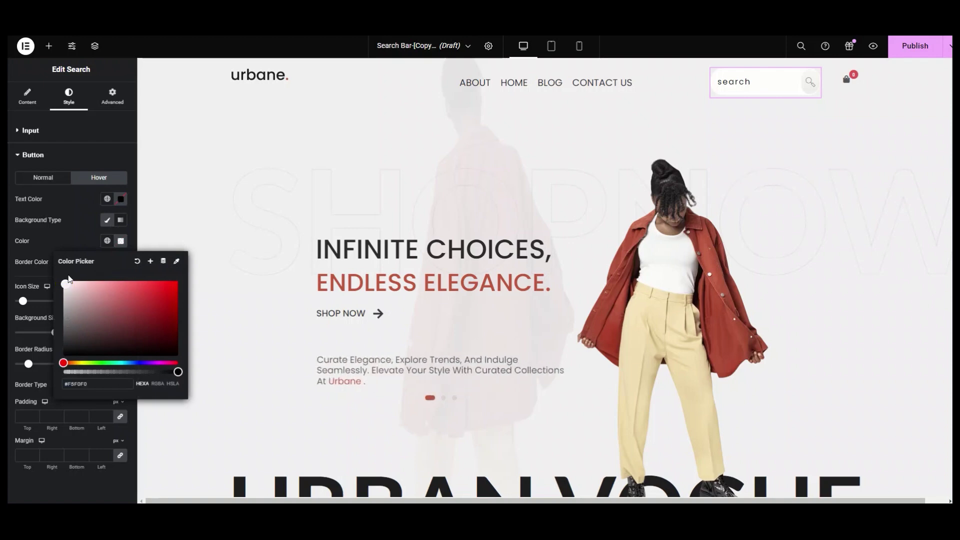
pyautogui.click(119, 243)
pyautogui.click(120, 262)
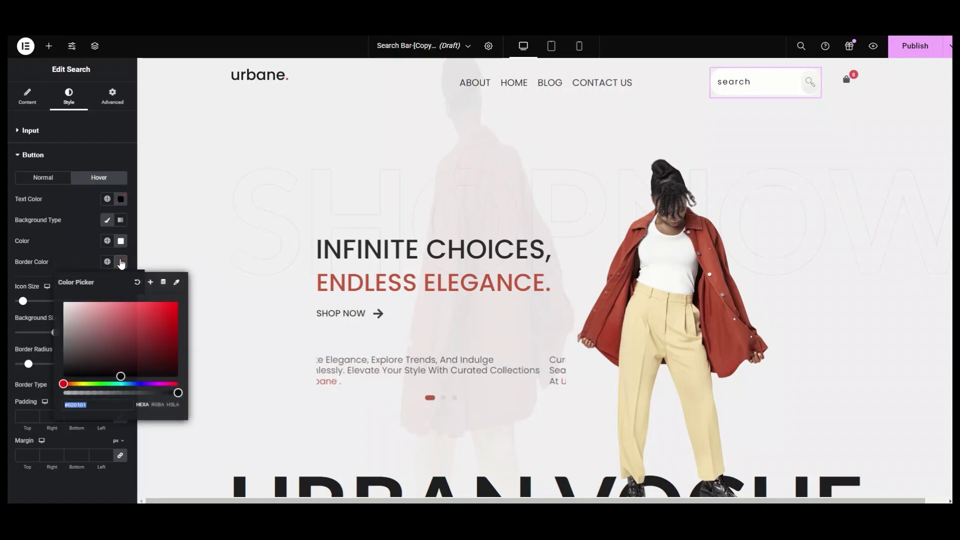
pyautogui.moveTo(75, 332); pyautogui.dragTo(62, 306)
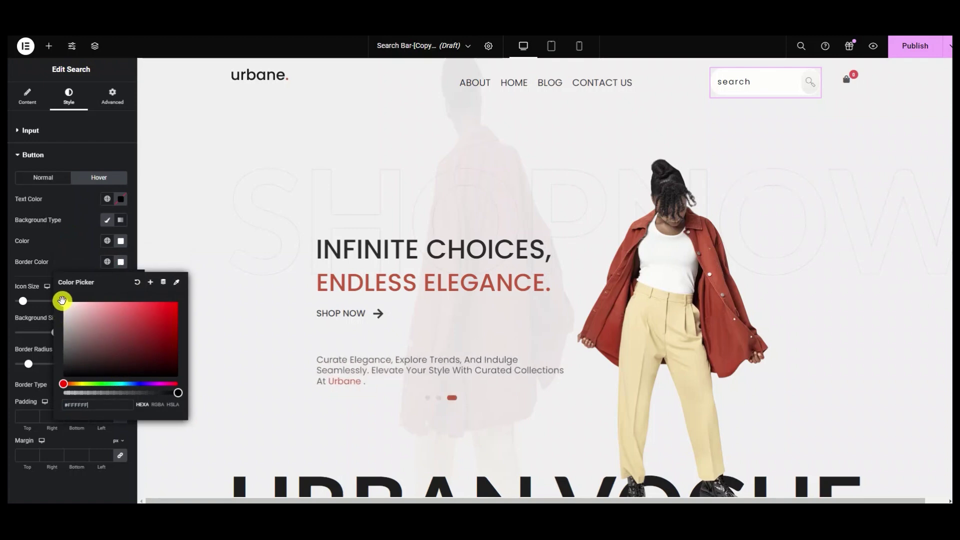
pyautogui.click(71, 240)
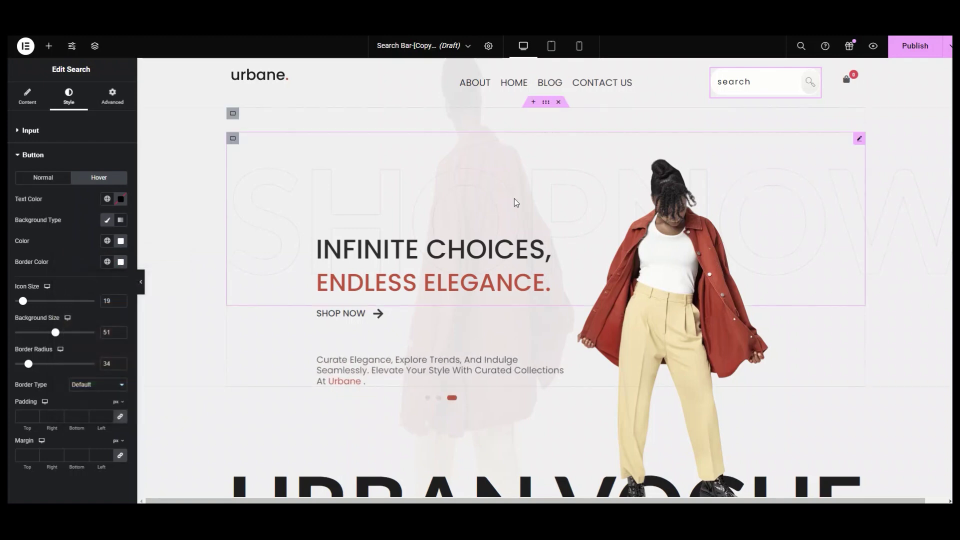
# Step: Search 'red Jacket' on the live site to open the Red Jacket product page
pyautogui.click(778, 82)
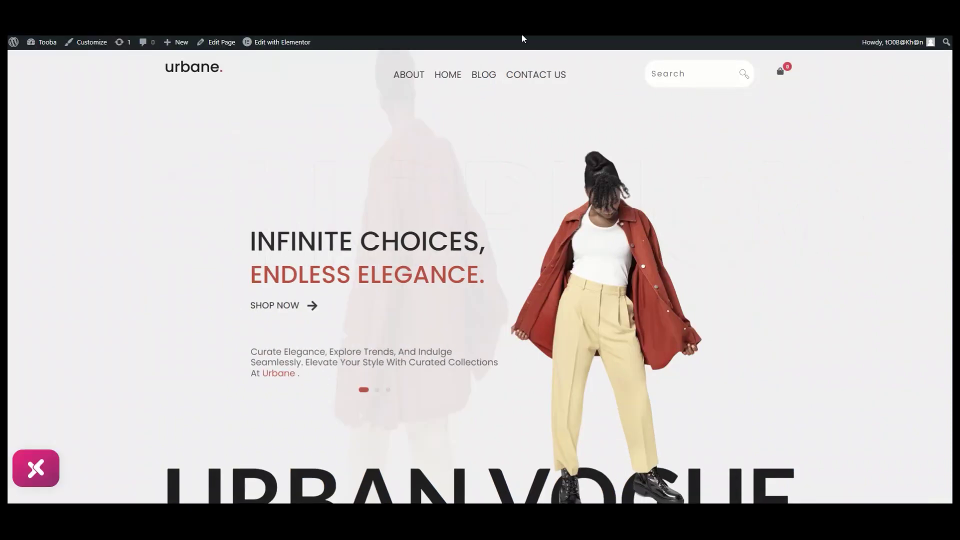
pyautogui.click(670, 73)
pyautogui.write('red Jacket')
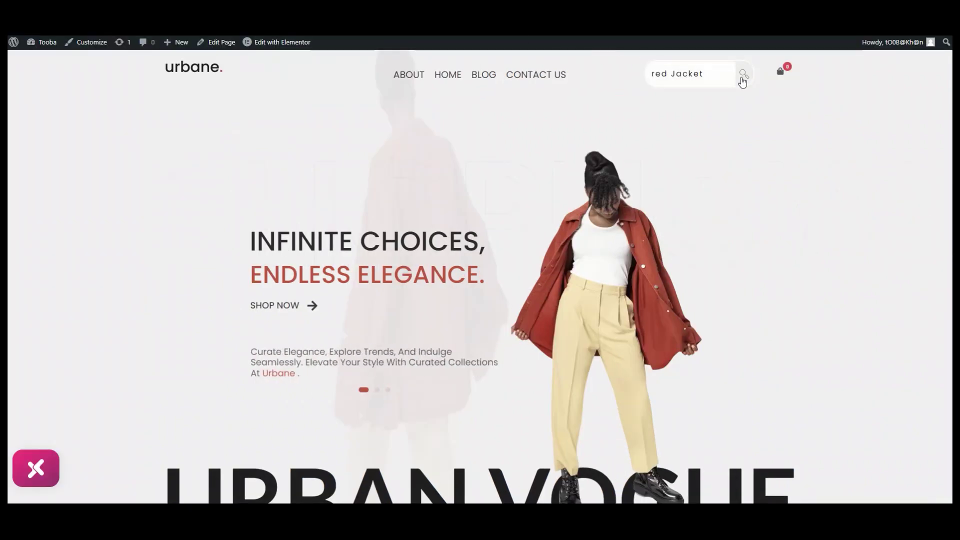
pyautogui.click(742, 81)
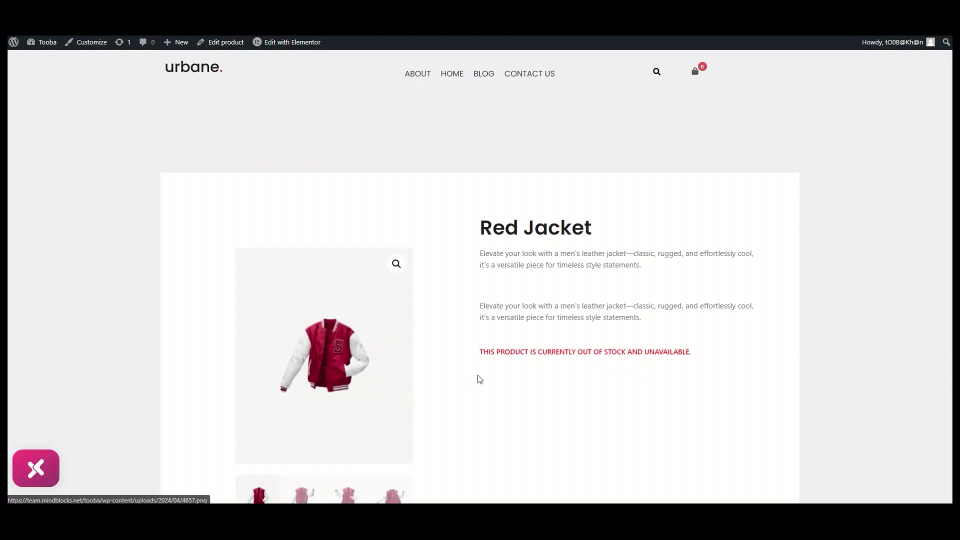
pyautogui.scroll(-1, 479, 379)
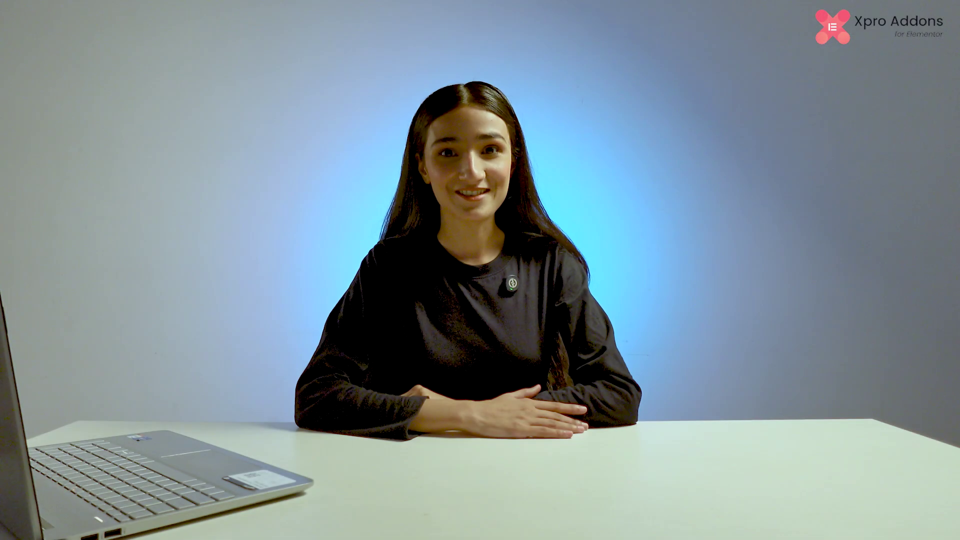